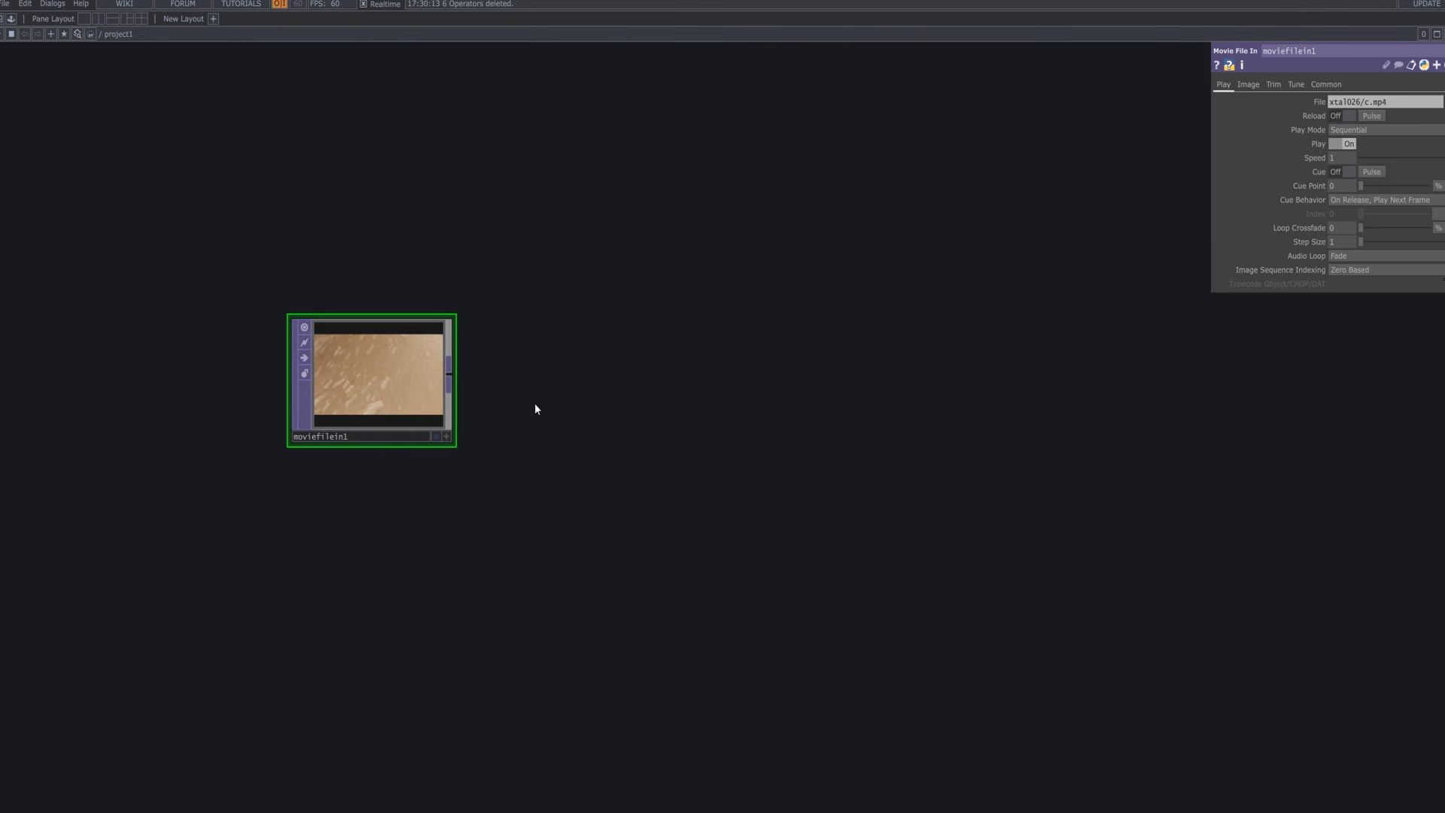
# Step: Add a Feedback TOP above the movie clip operator and feed the Movie File In output into it
pyautogui.moveTo(580, 399); pyautogui.dragTo(309, 449)
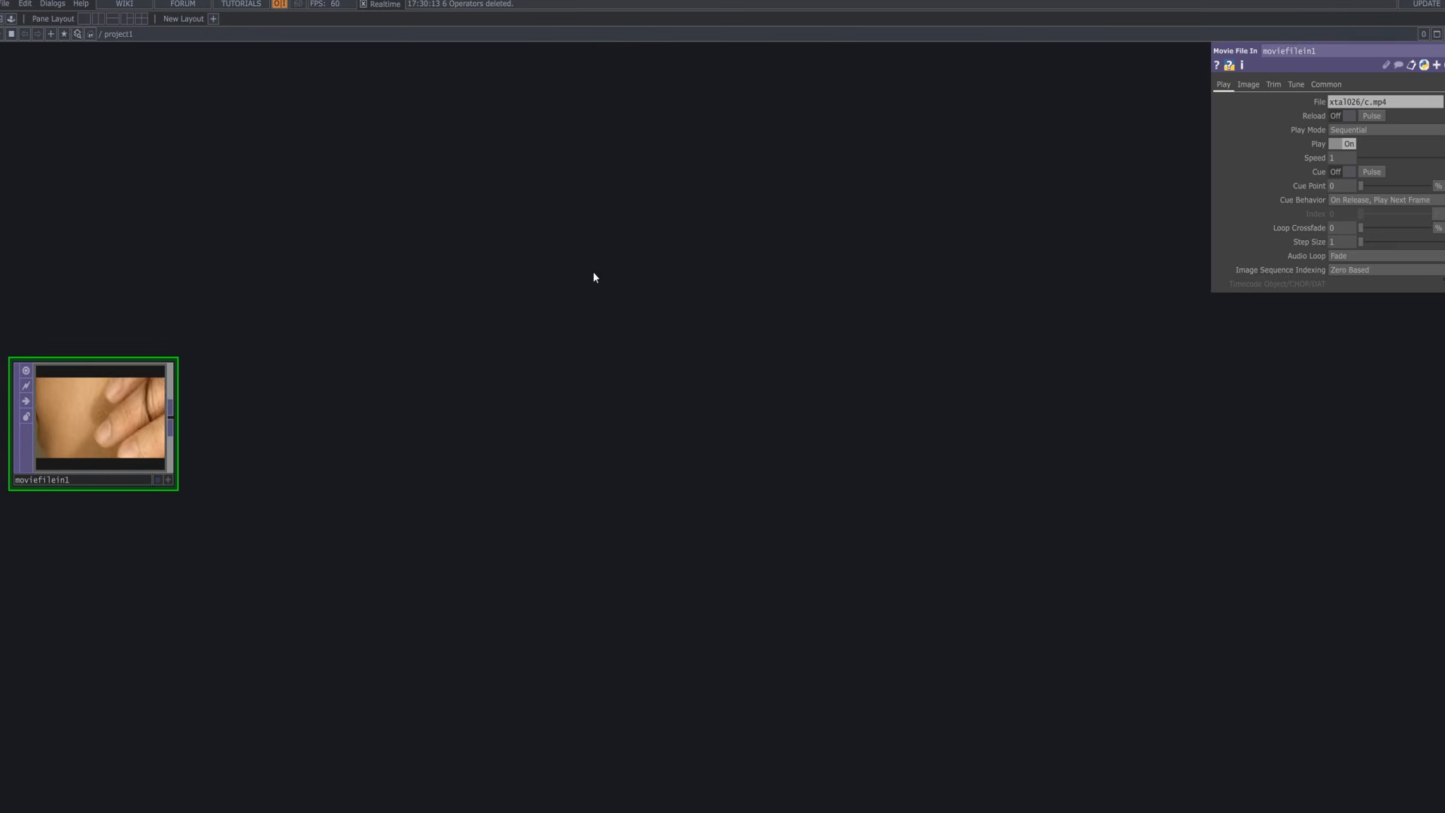
pyautogui.press('Tab')
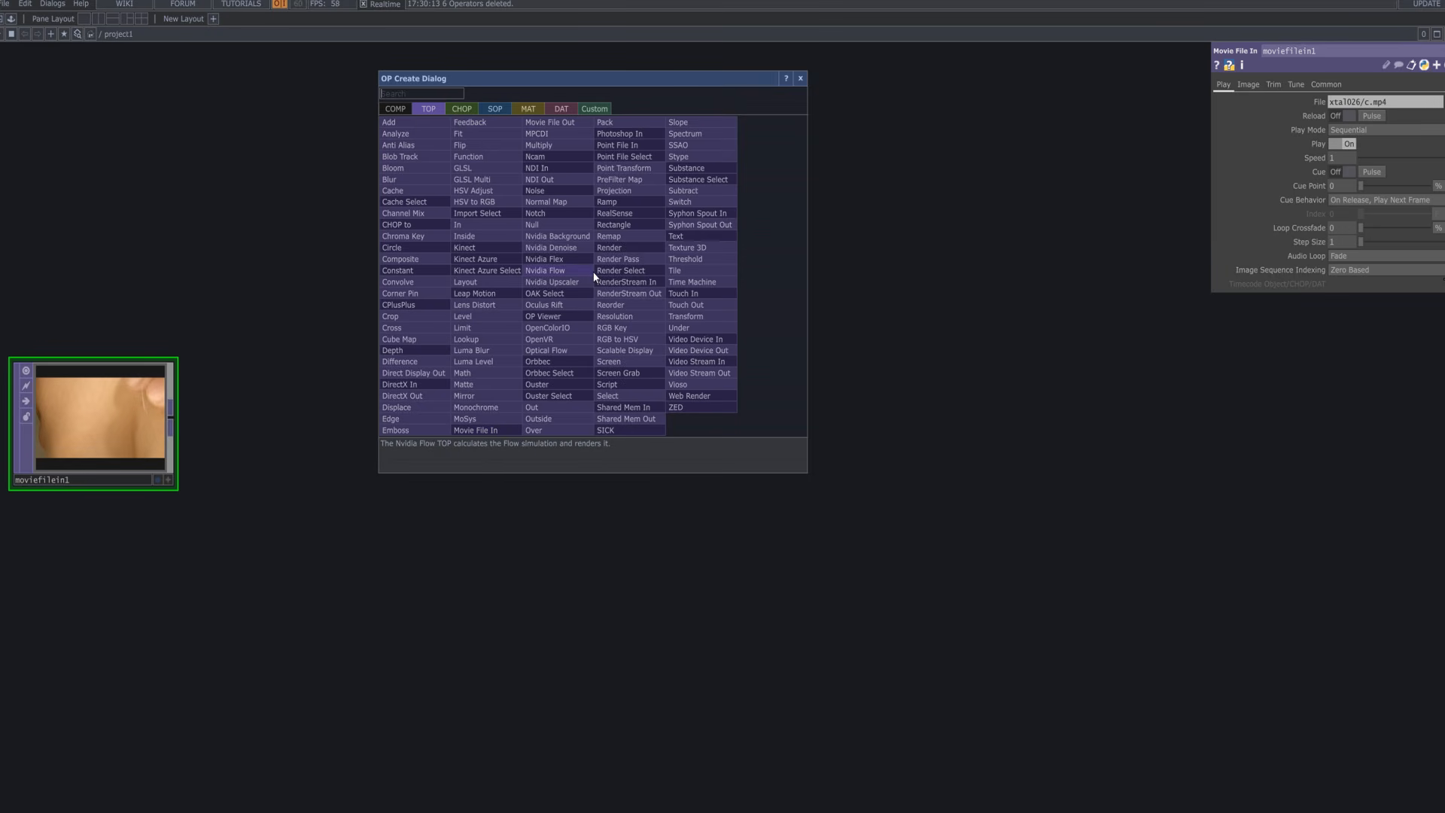
pyautogui.write('feed')
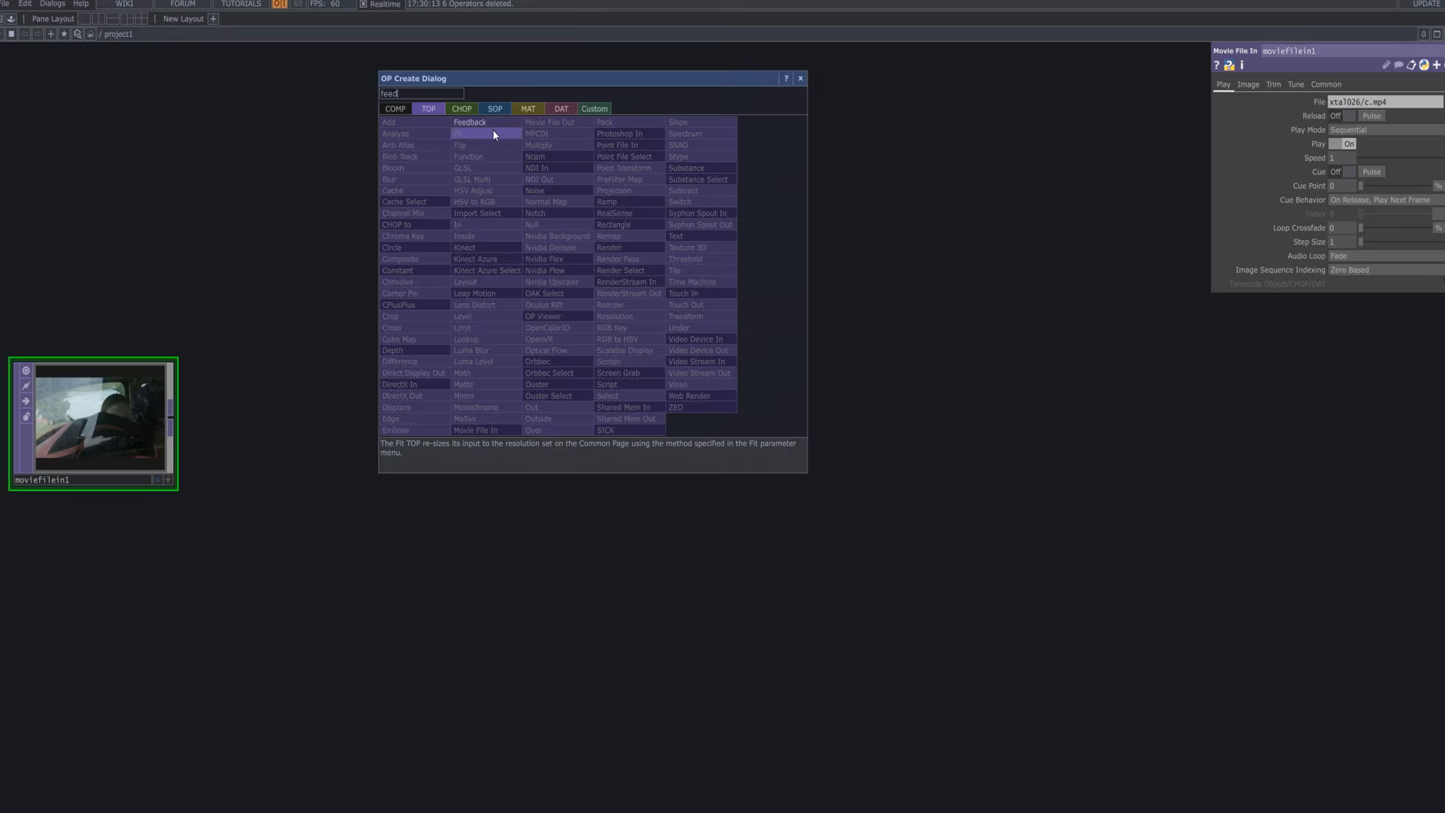
pyautogui.press('Return')
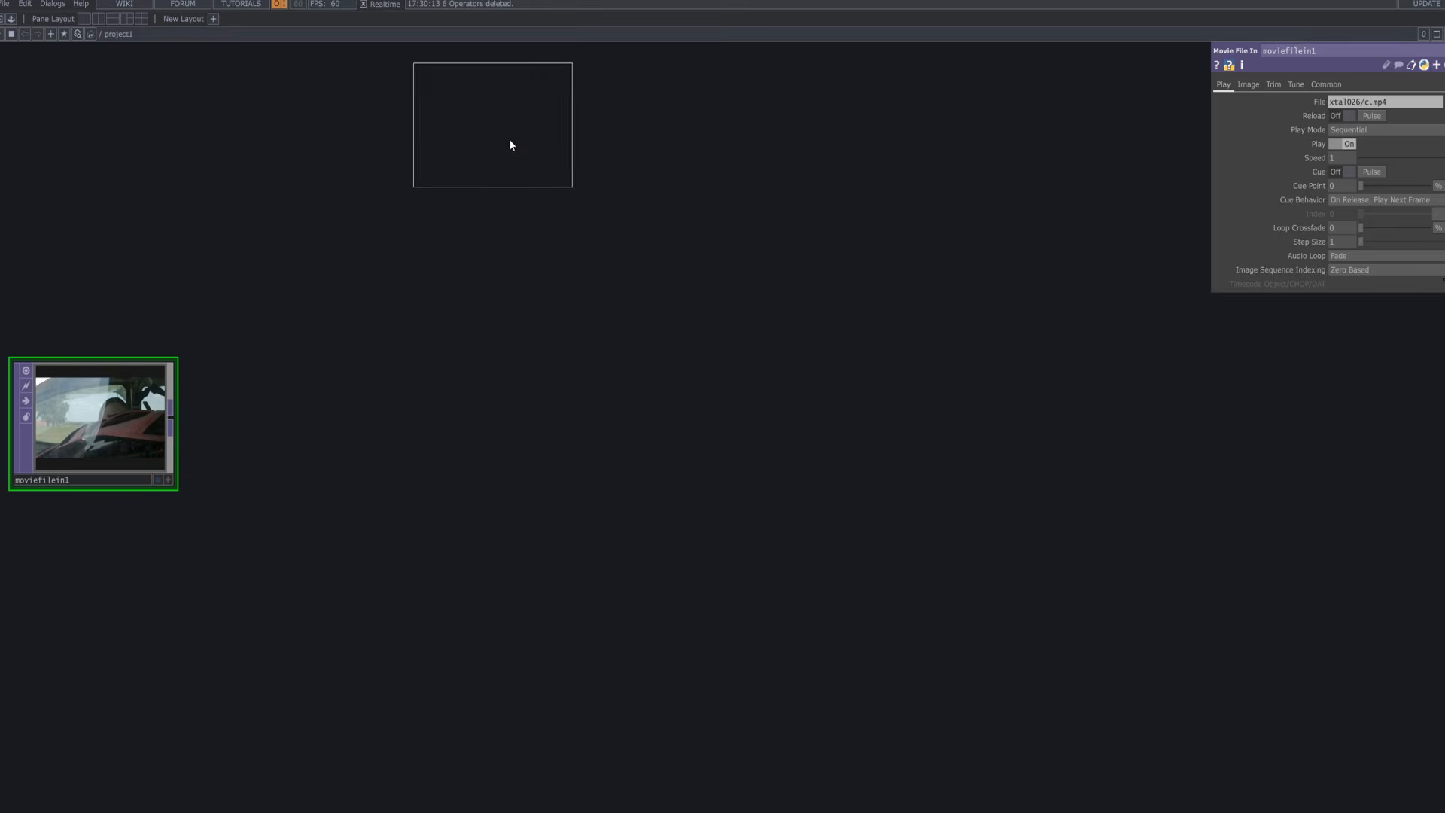
pyautogui.click(597, 164)
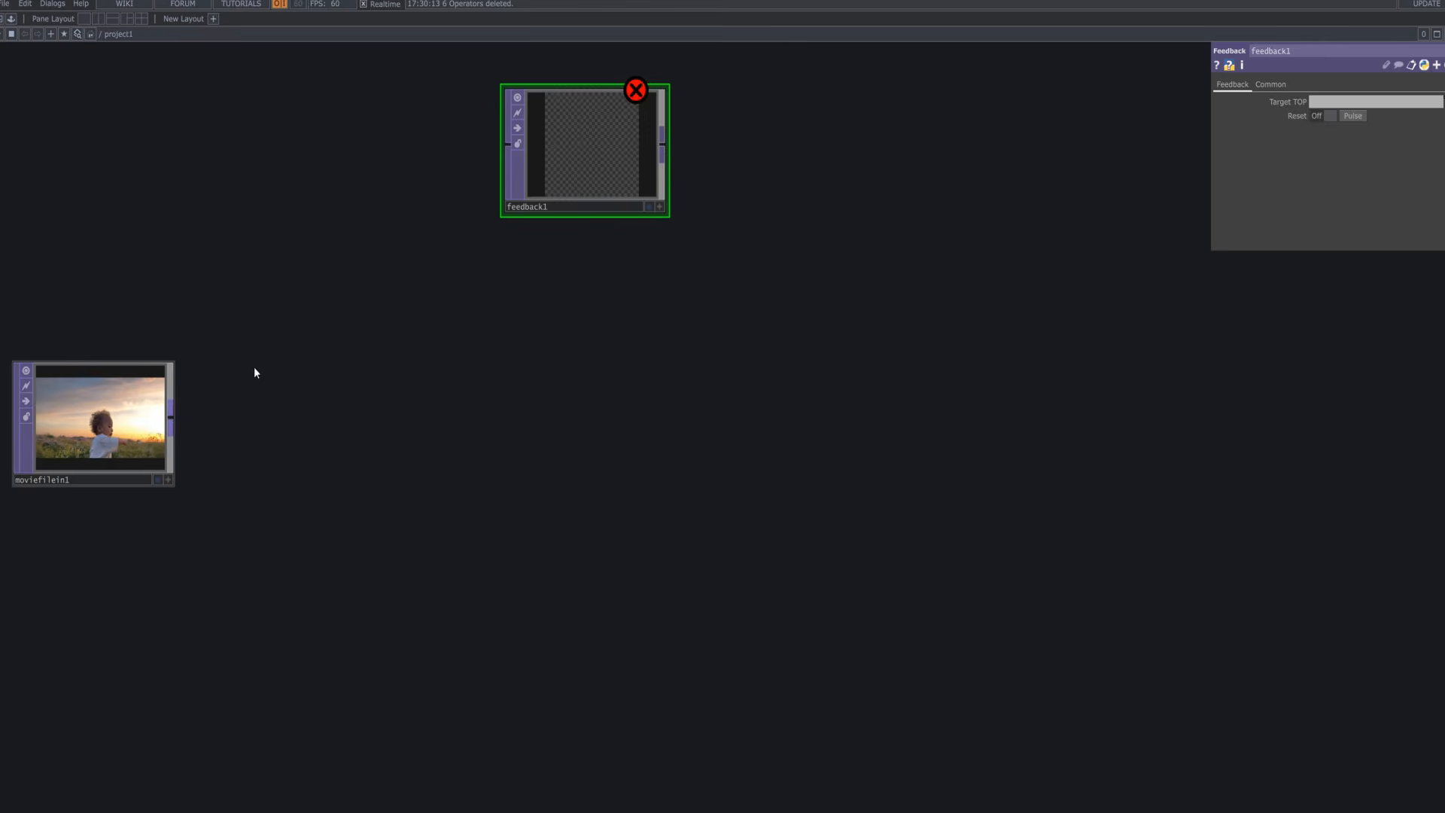
pyautogui.click(494, 167)
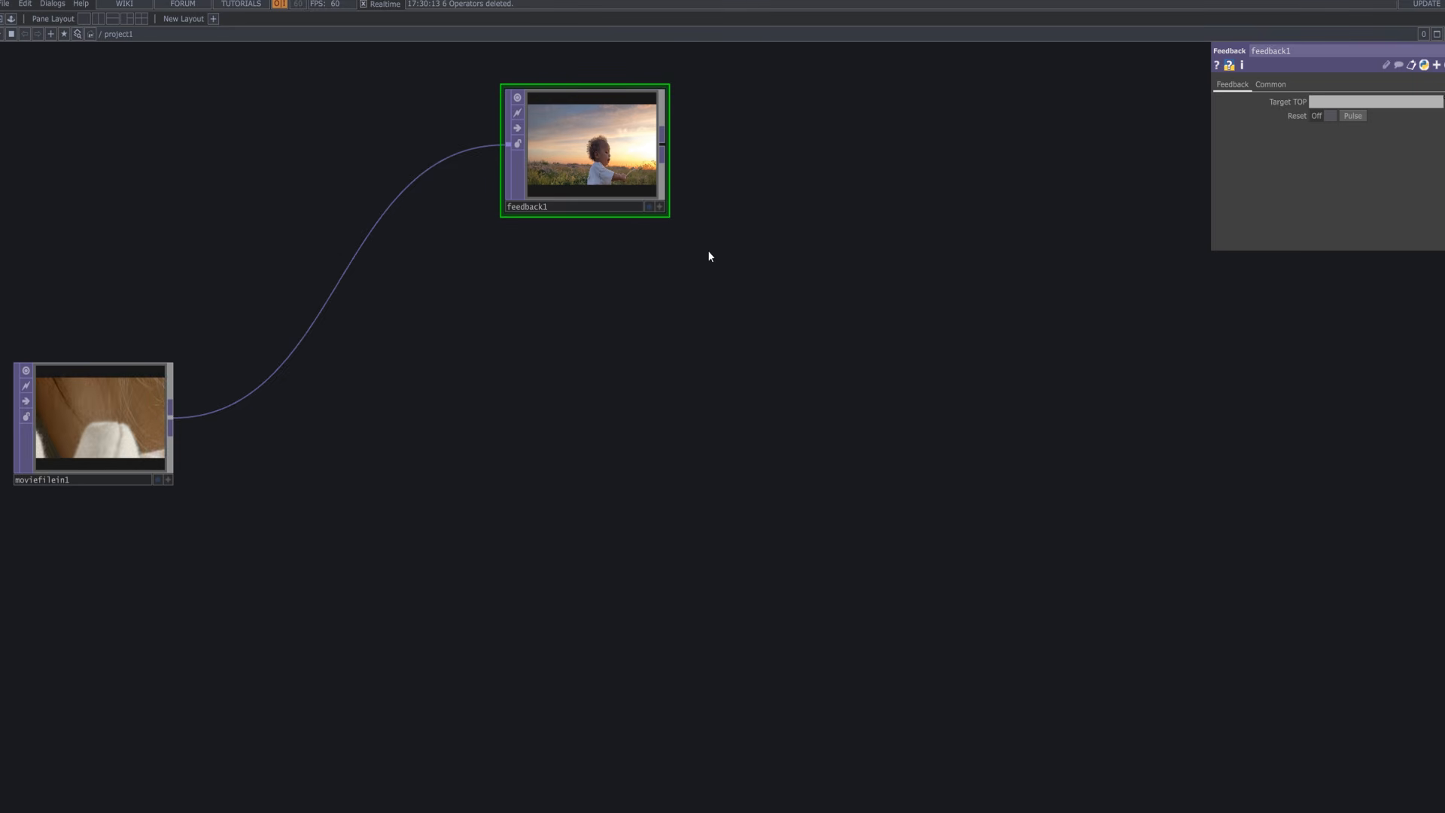
# Step: Add a Difference TOP after the Feedback operator, taking the feedback output as its first input
pyautogui.rightClick(662, 147)
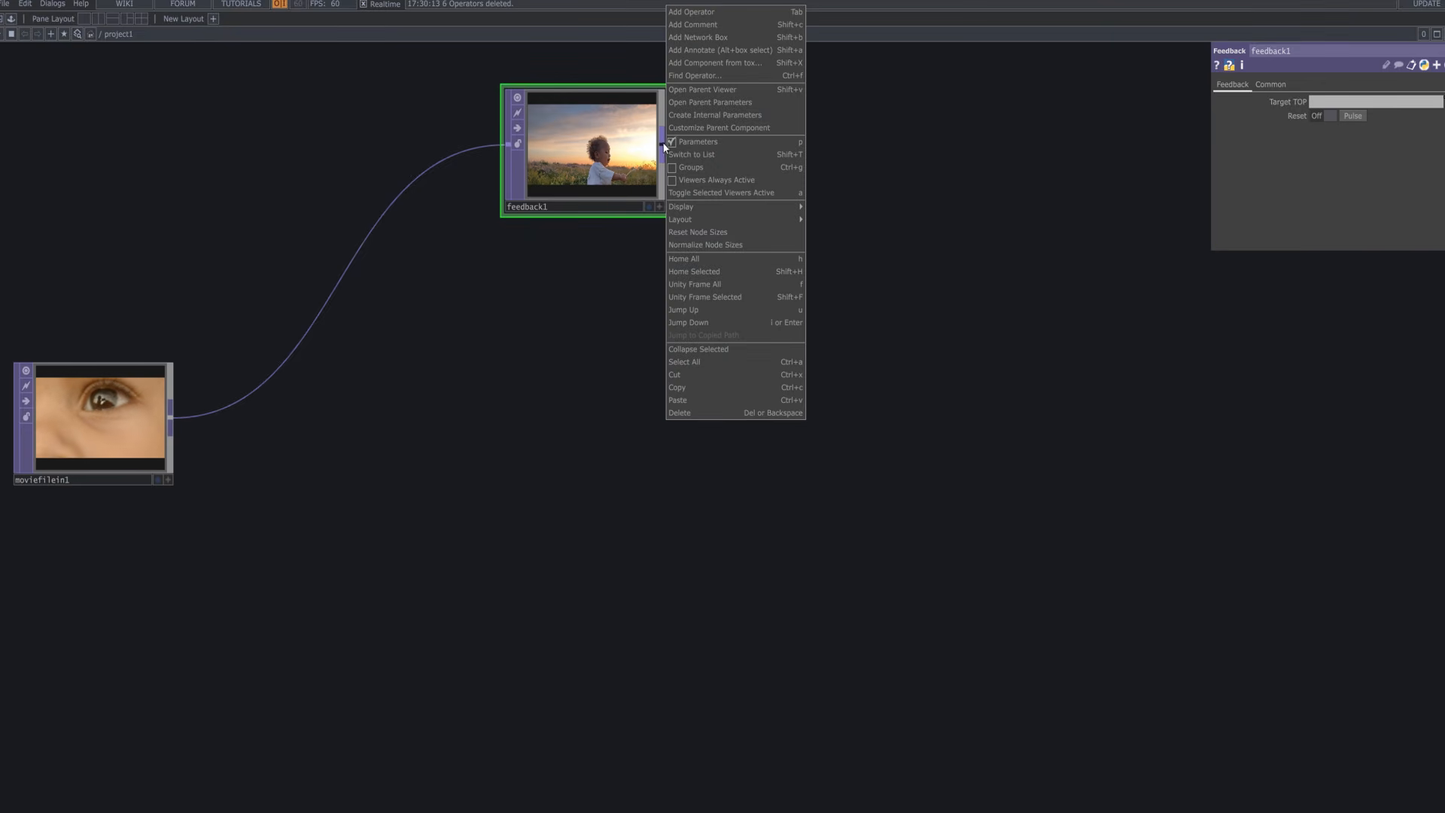
pyautogui.click(578, 301)
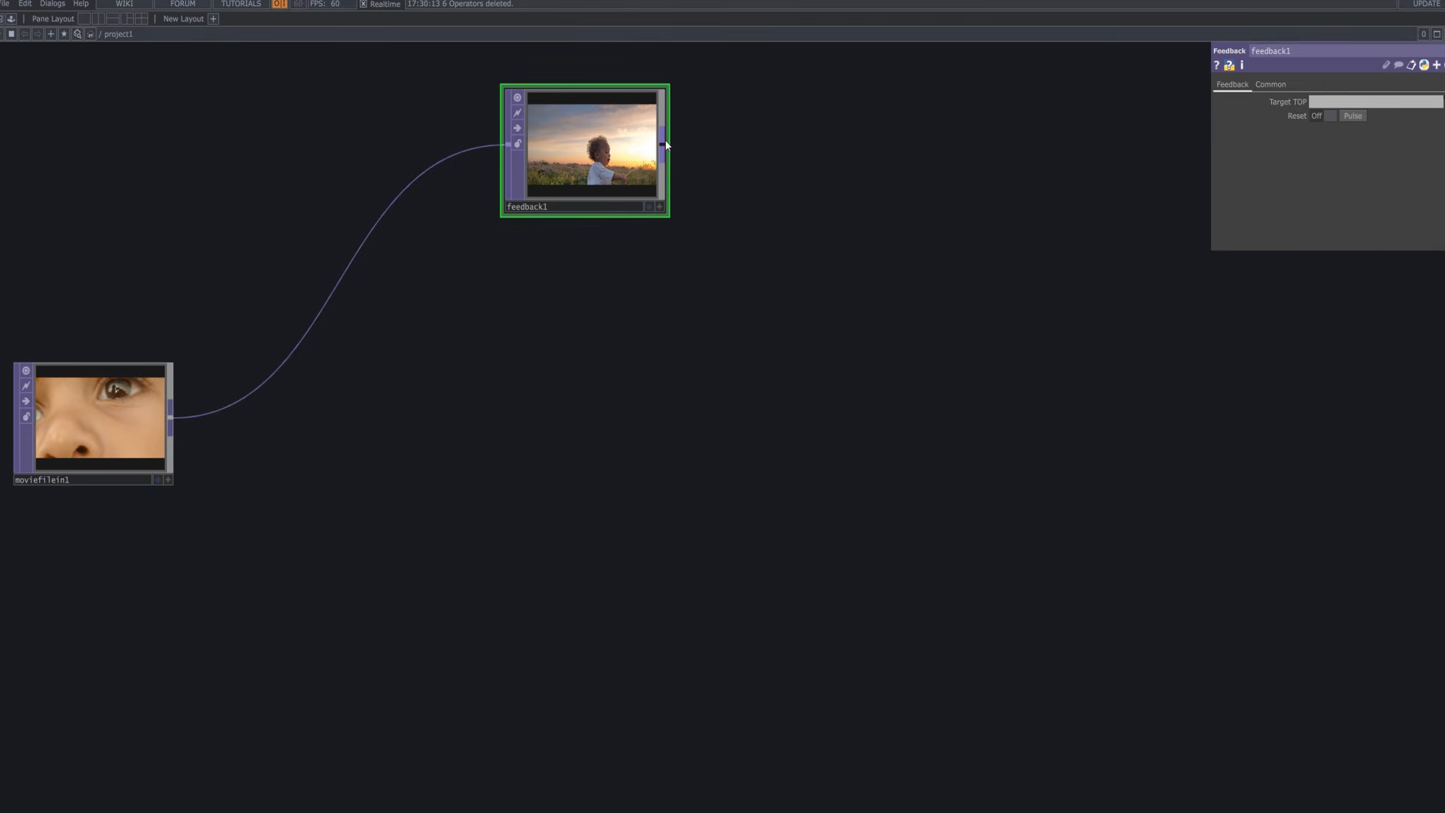
pyautogui.rightClick(666, 143)
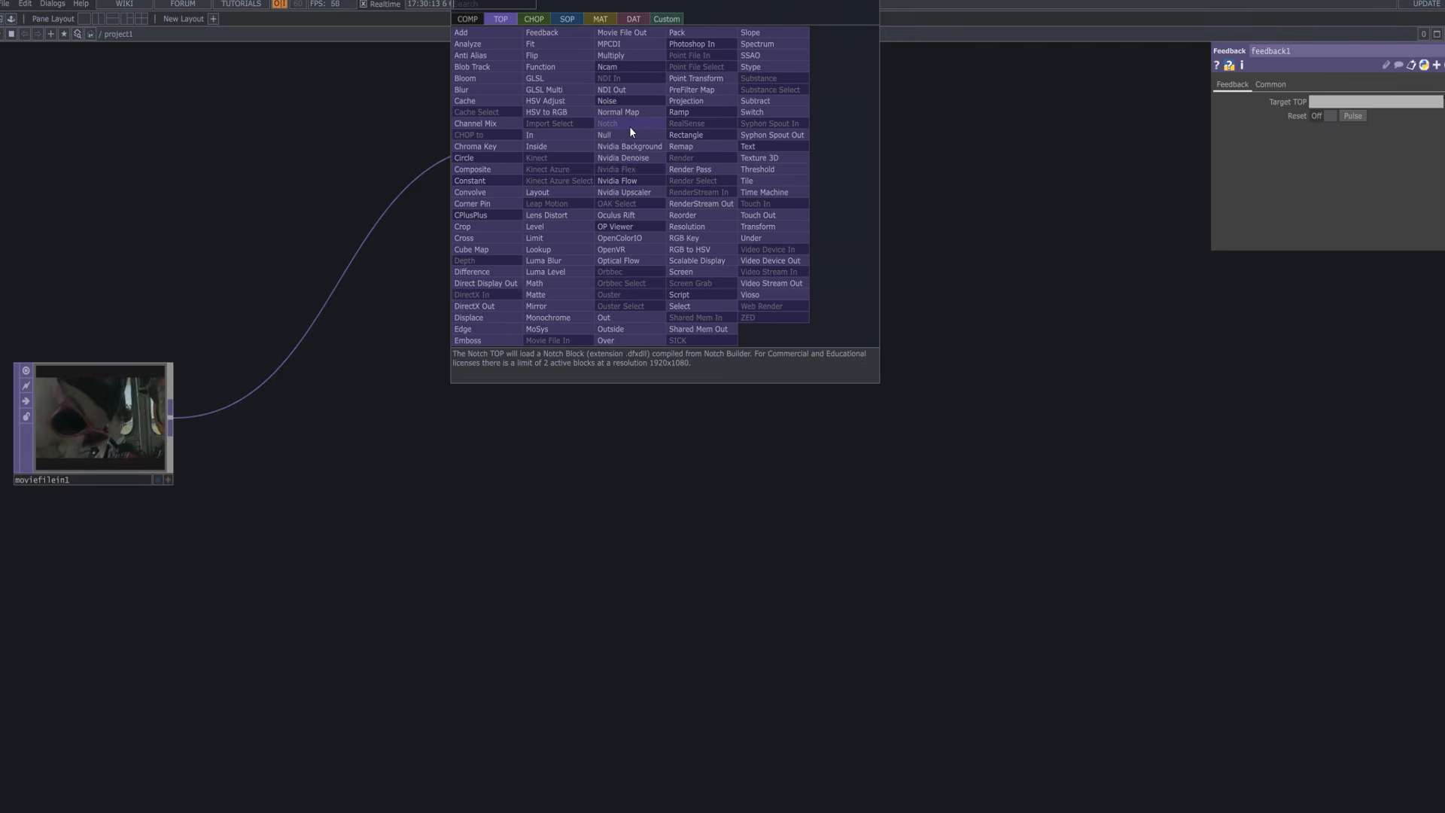
pyautogui.write('d')
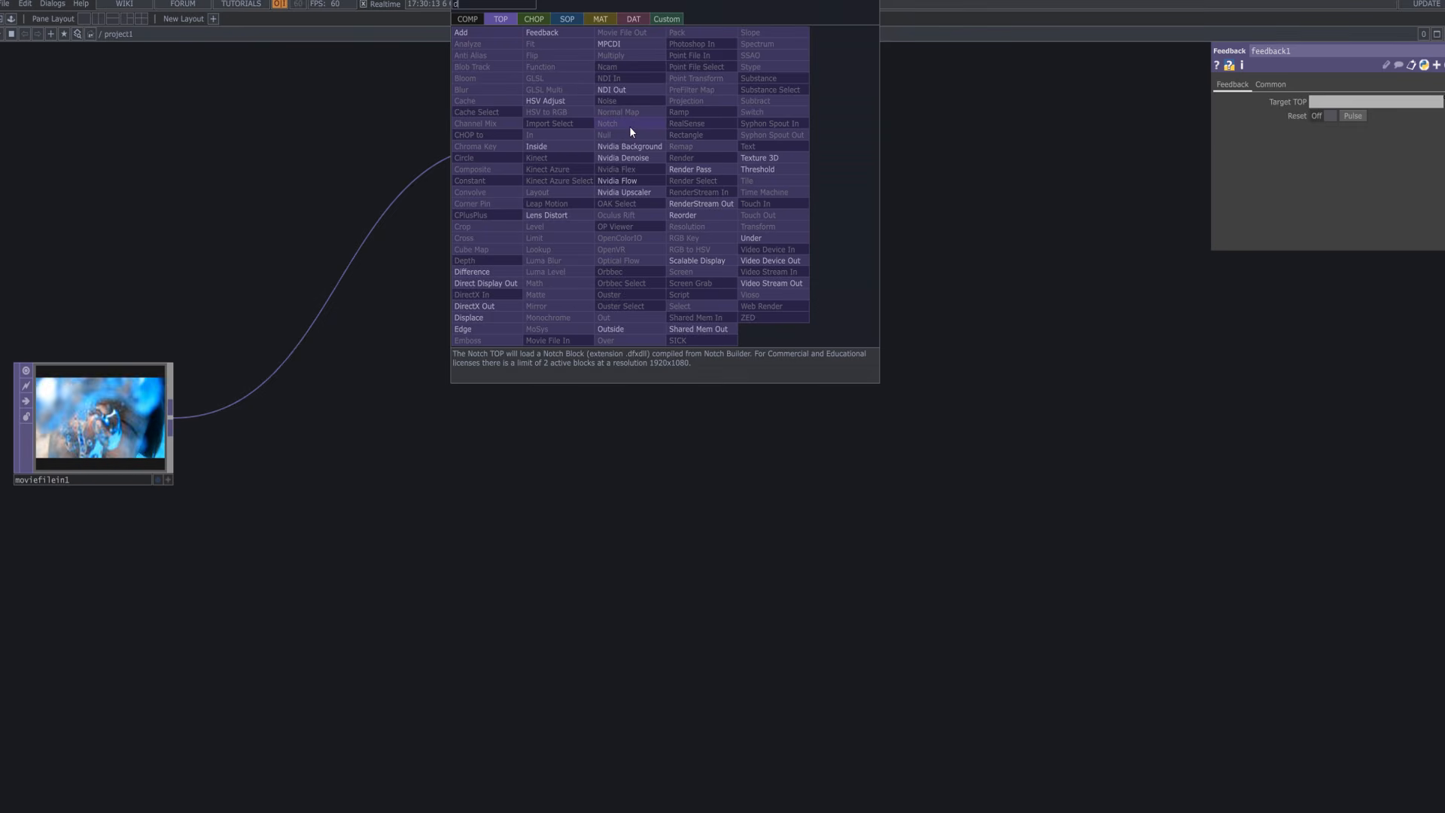
pyautogui.write('i')
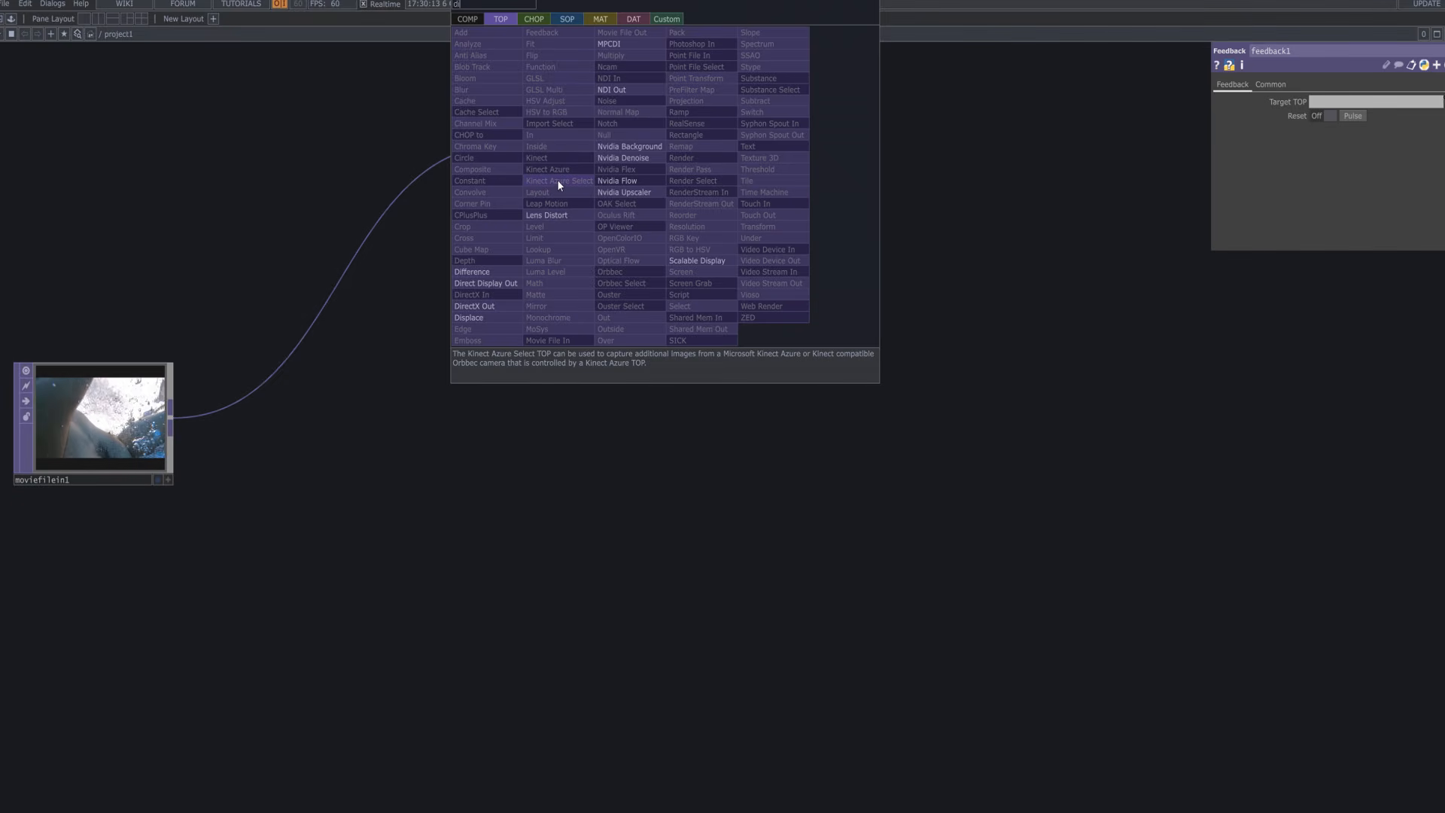
pyautogui.write('ff')
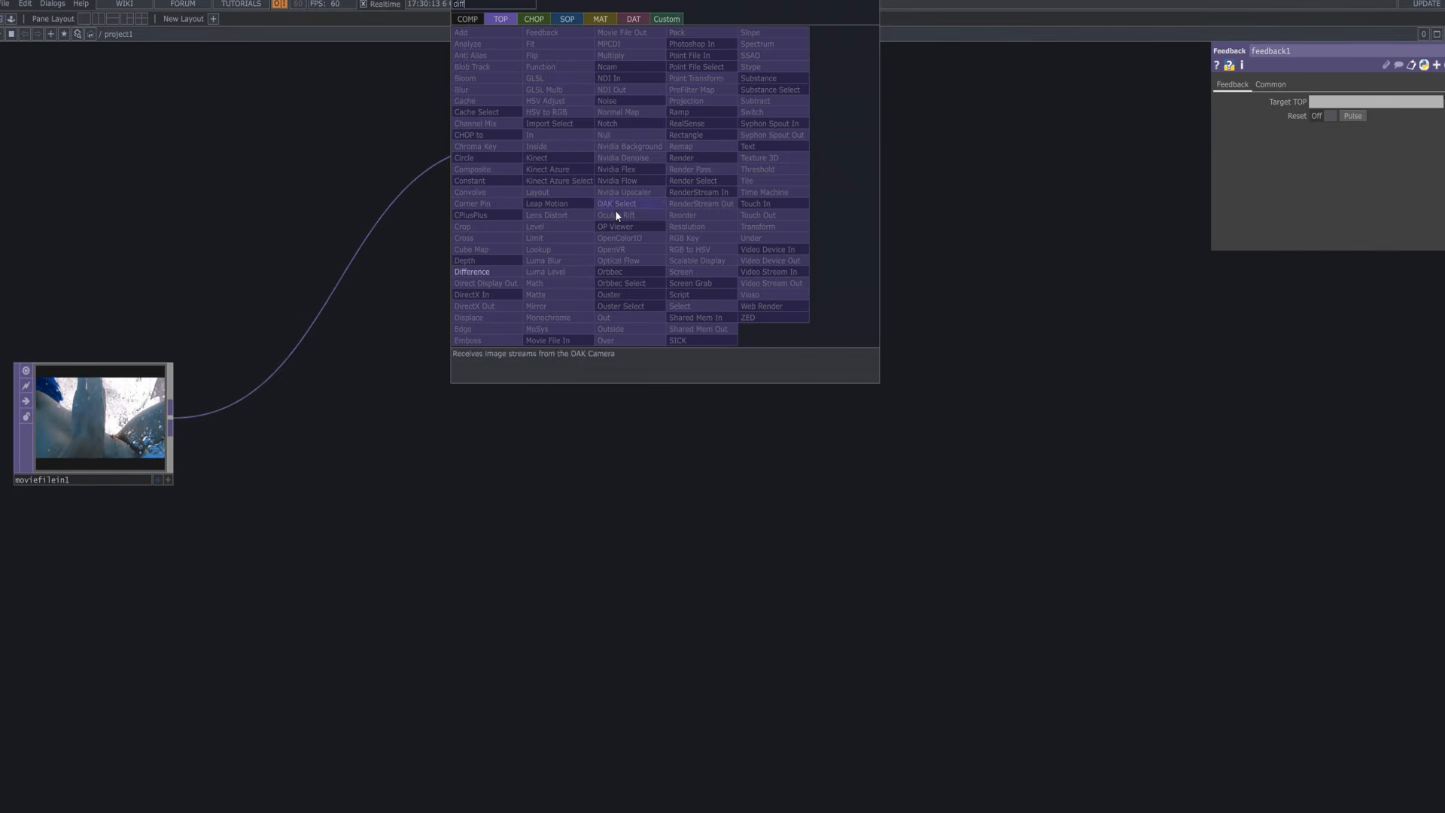
pyautogui.click(507, 274)
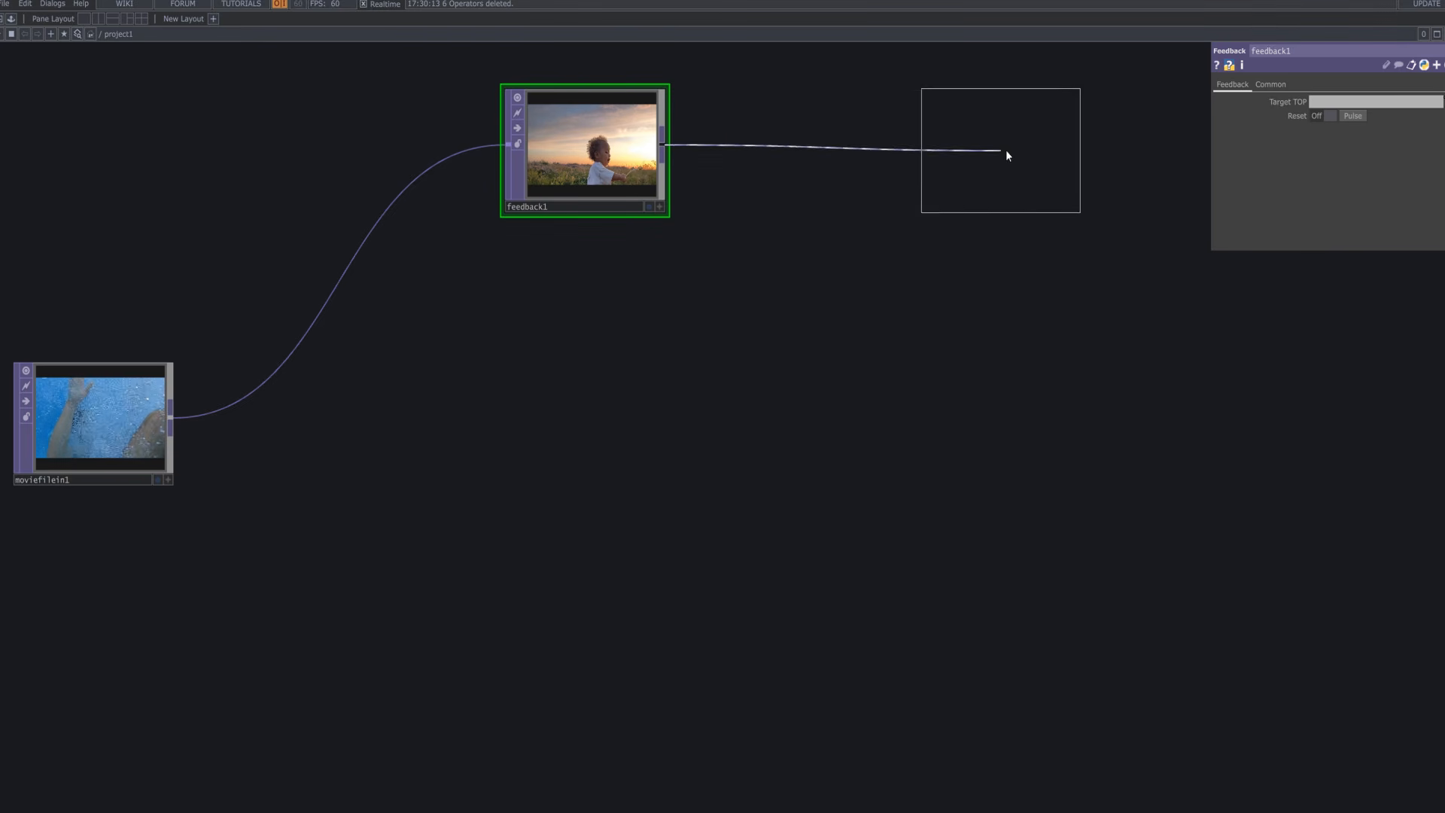
pyautogui.click(1003, 159)
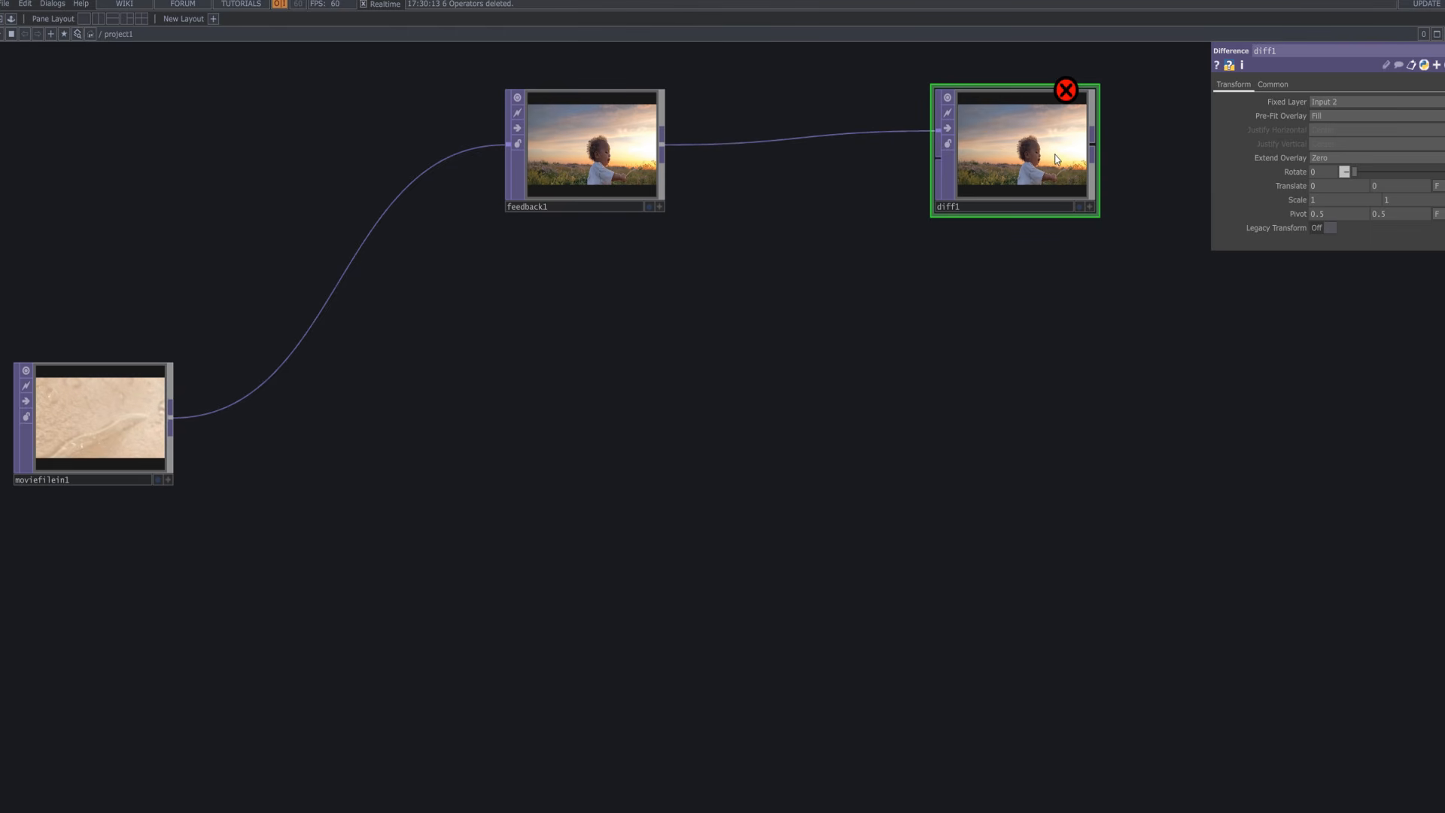
# Step: Add a Level TOP below the Feedback operator and connect the Movie File In output to it
pyautogui.press('Tab')
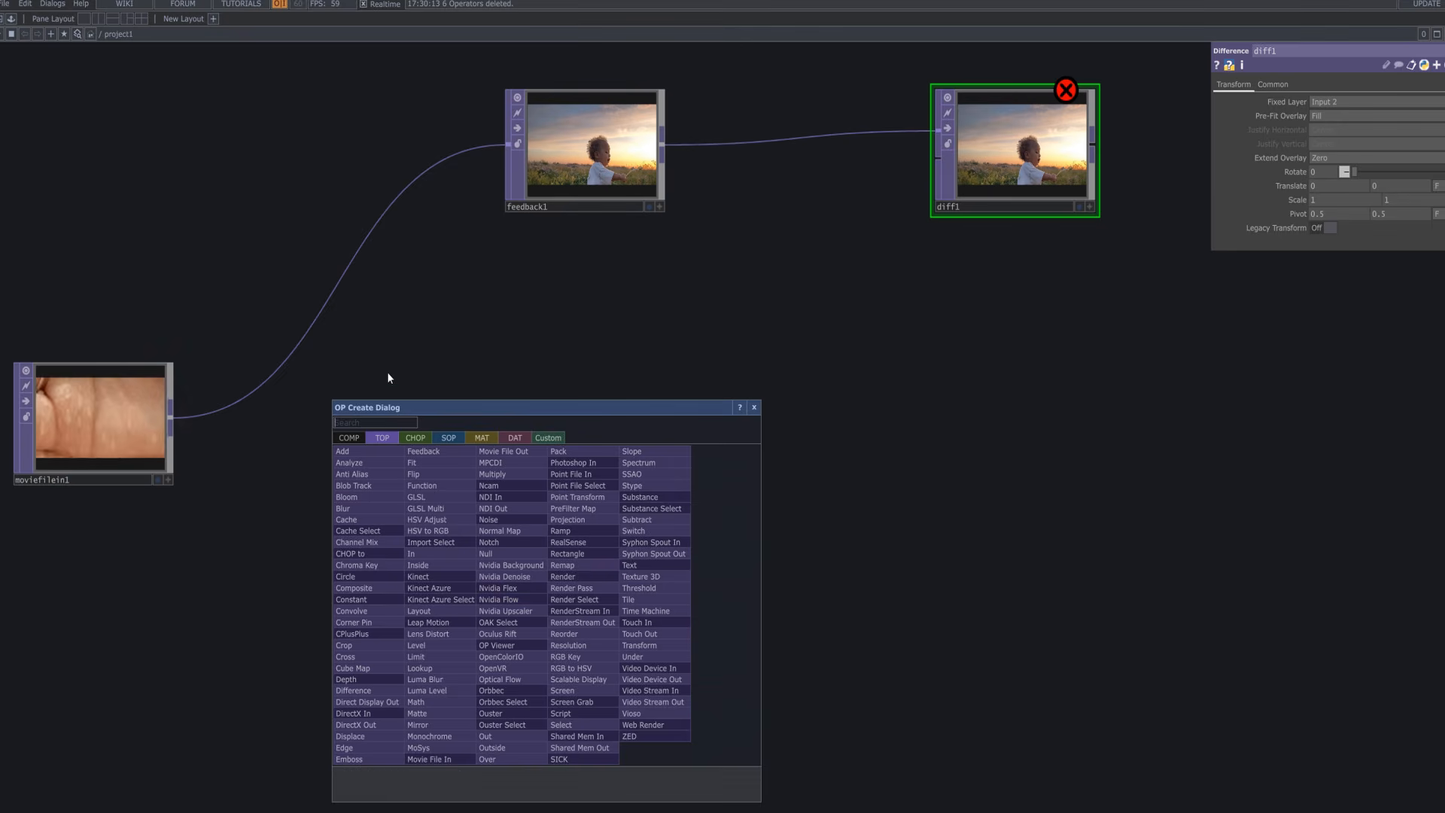
pyautogui.write('level')
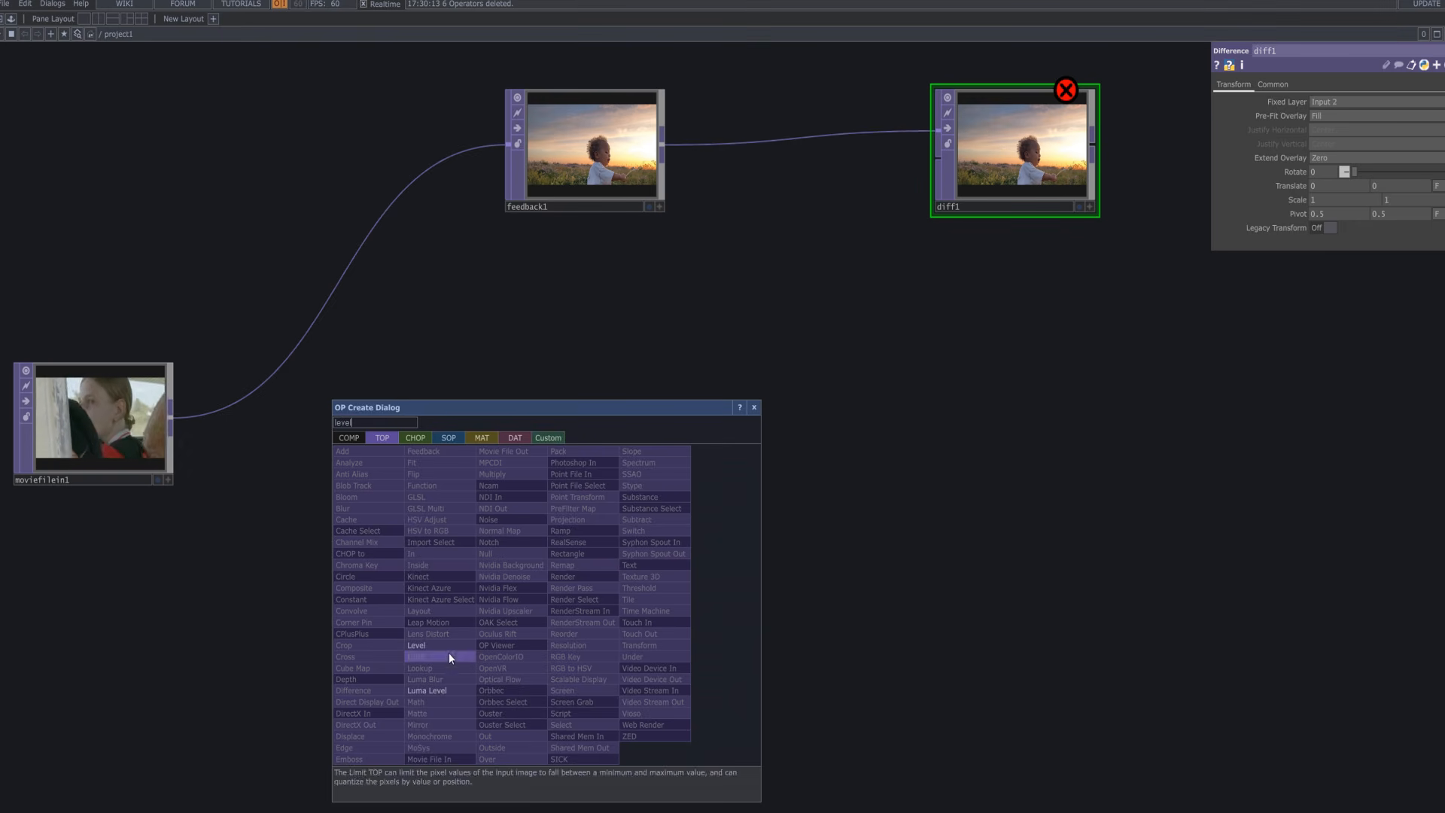
pyautogui.click(436, 646)
pyautogui.click(668, 616)
pyautogui.moveTo(184, 422); pyautogui.dragTo(667, 683)
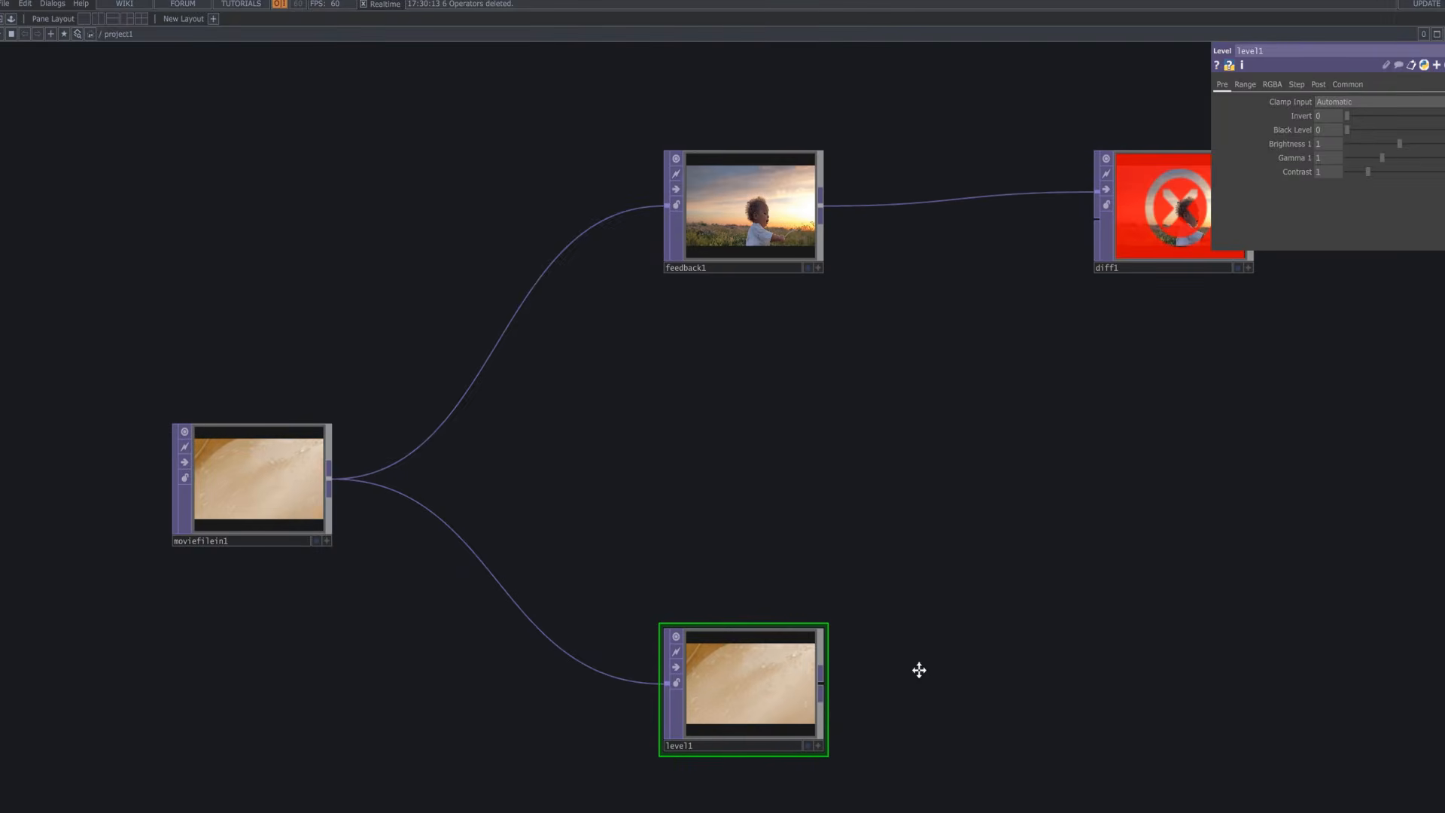
pyautogui.moveTo(919, 667); pyautogui.dragTo(762, 644)
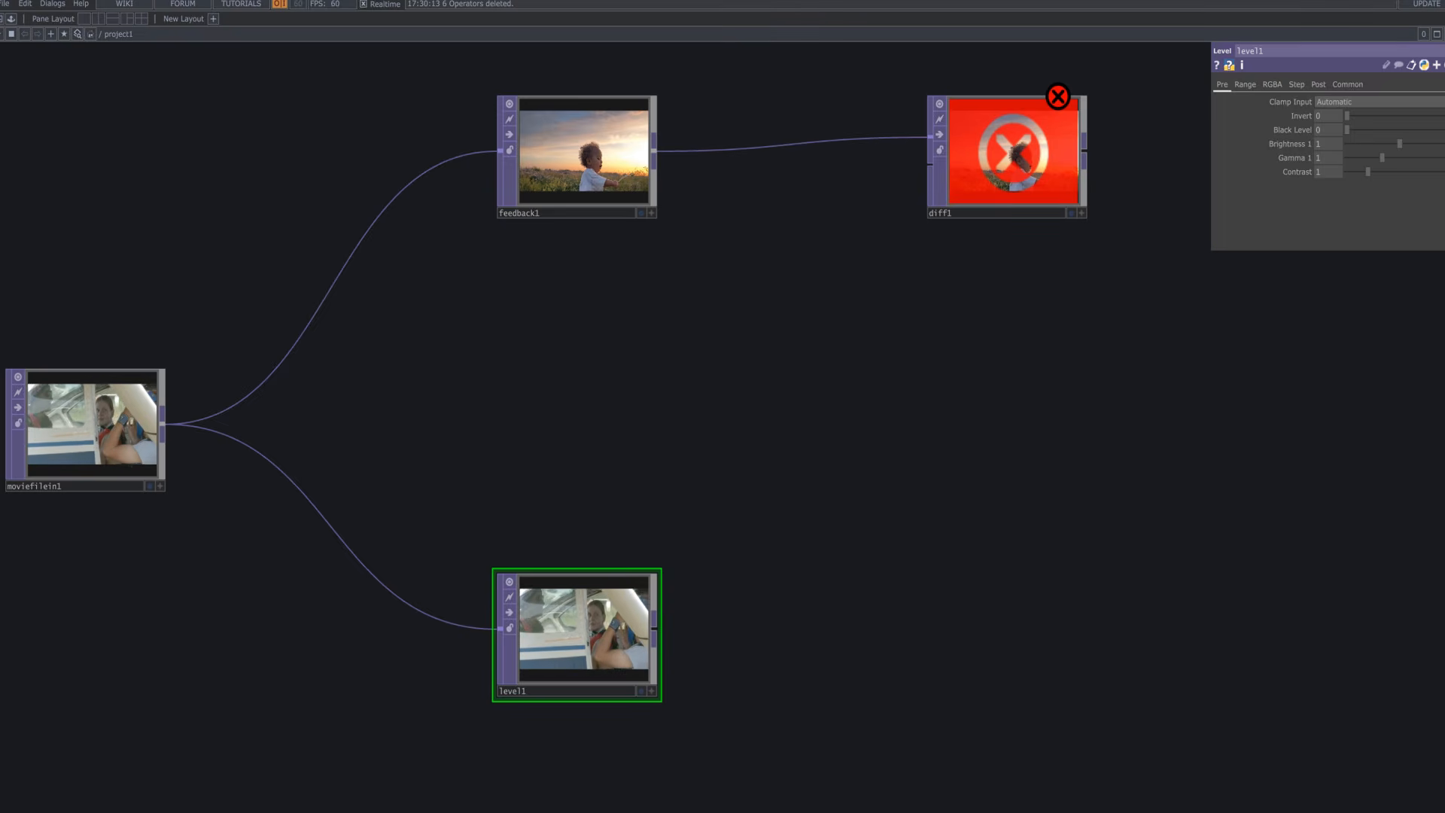
pyautogui.moveTo(597, 609); pyautogui.dragTo(587, 581)
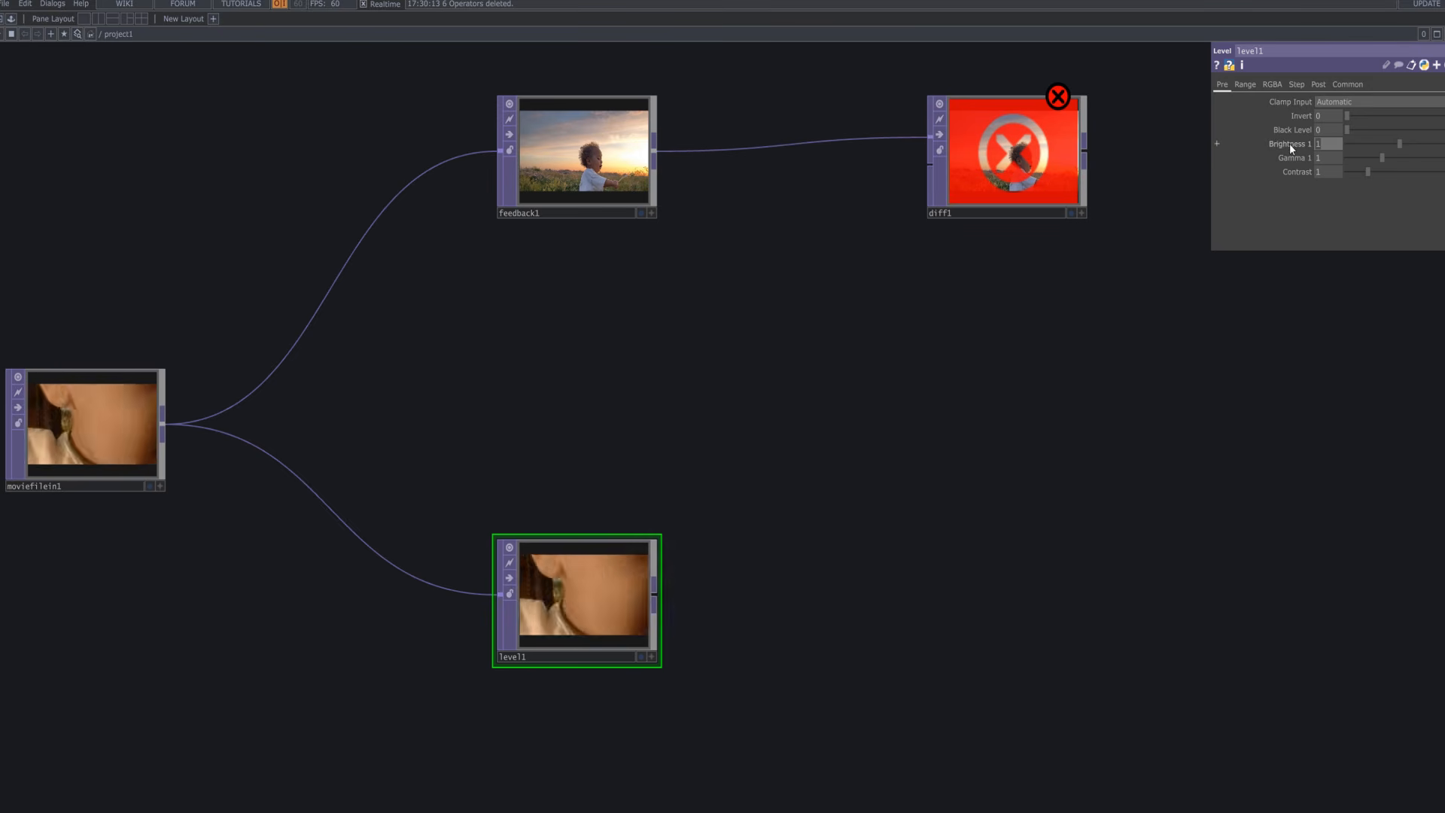
# Step: Set the Level operator's Brightness 1 to 0.6, Gamma 1 to 0.9 and Contrast to 1.5
pyautogui.write('0.6')
pyautogui.press('Return')
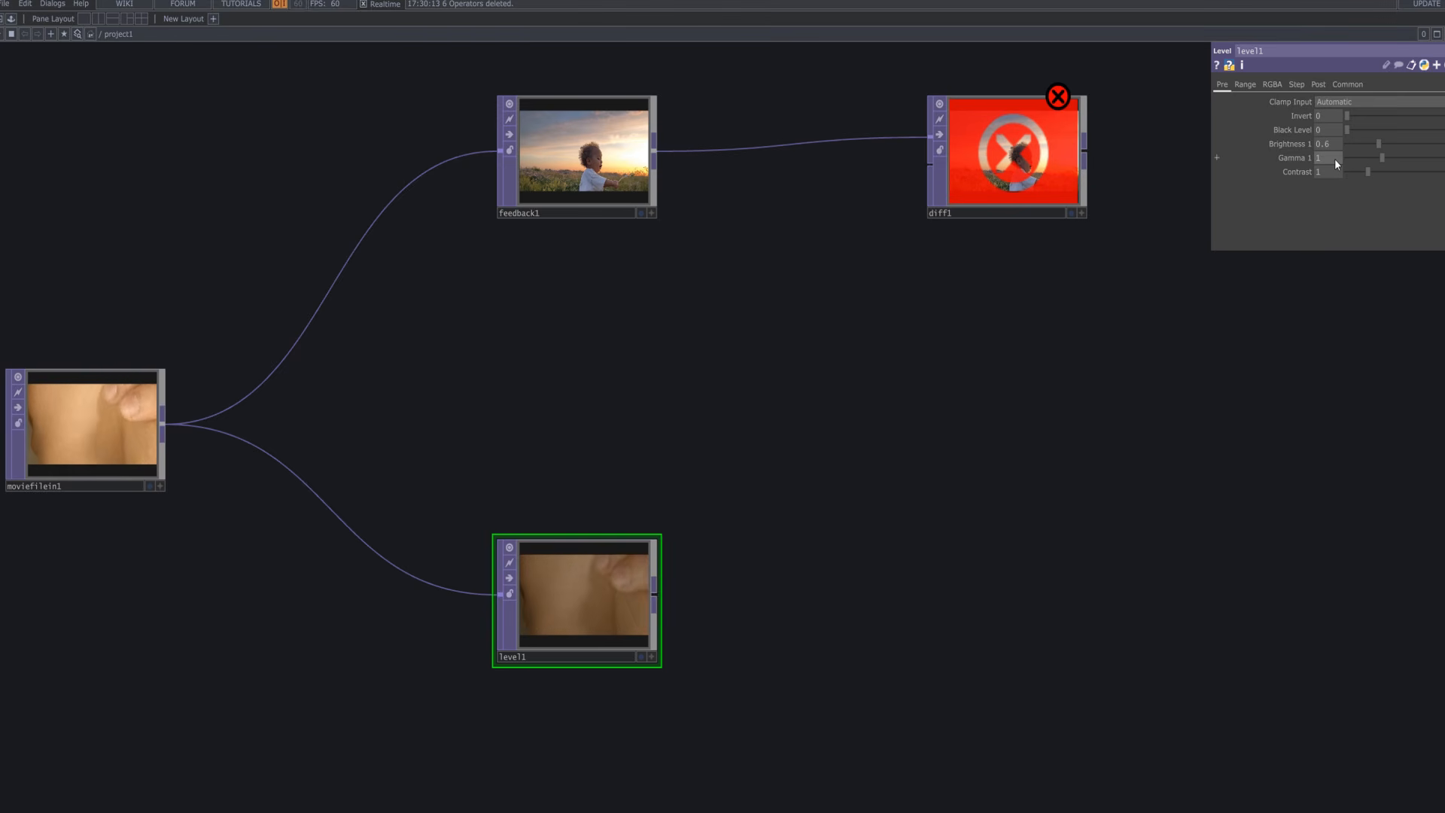
pyautogui.write('0.9')
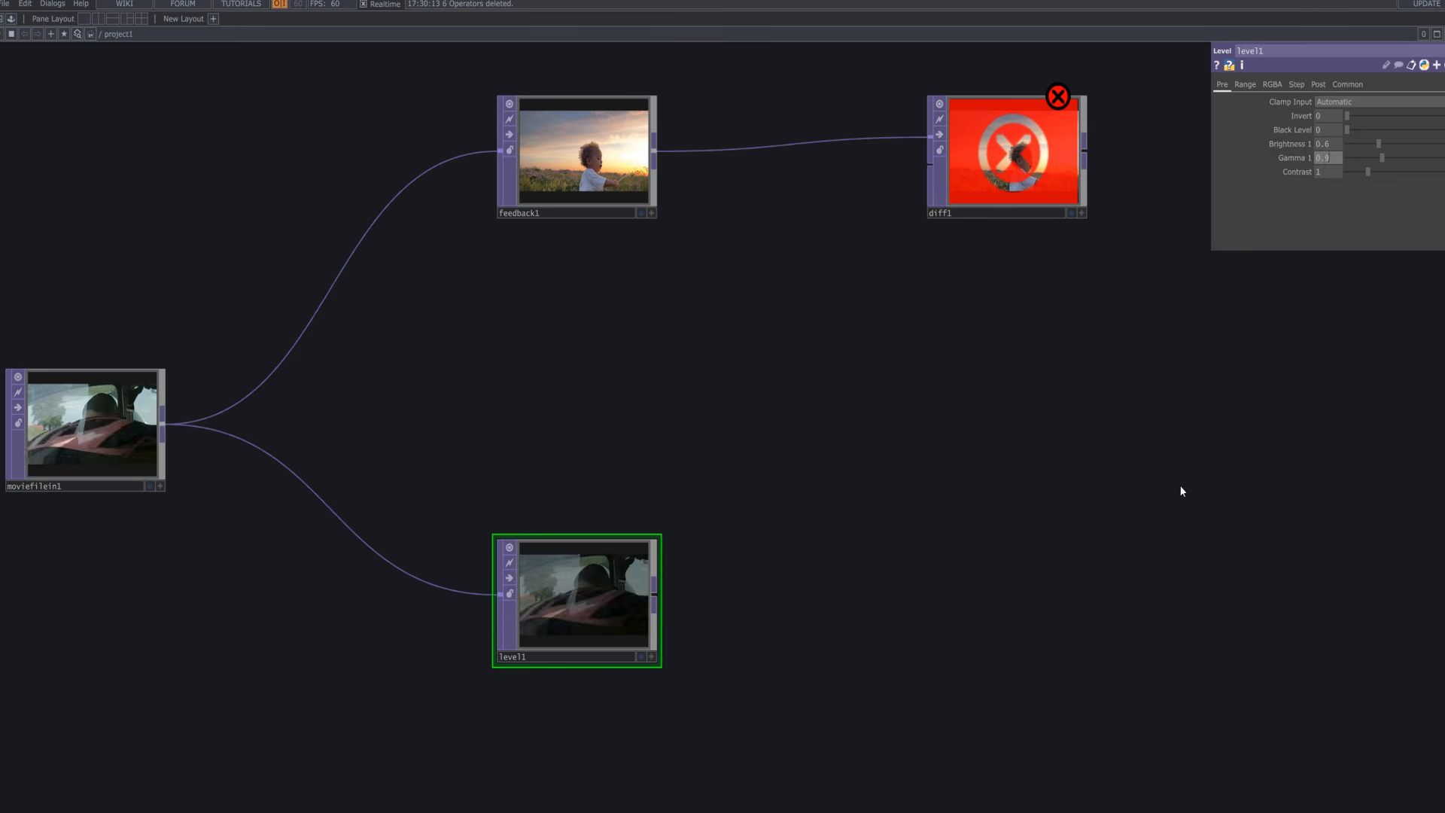
pyautogui.press('Return')
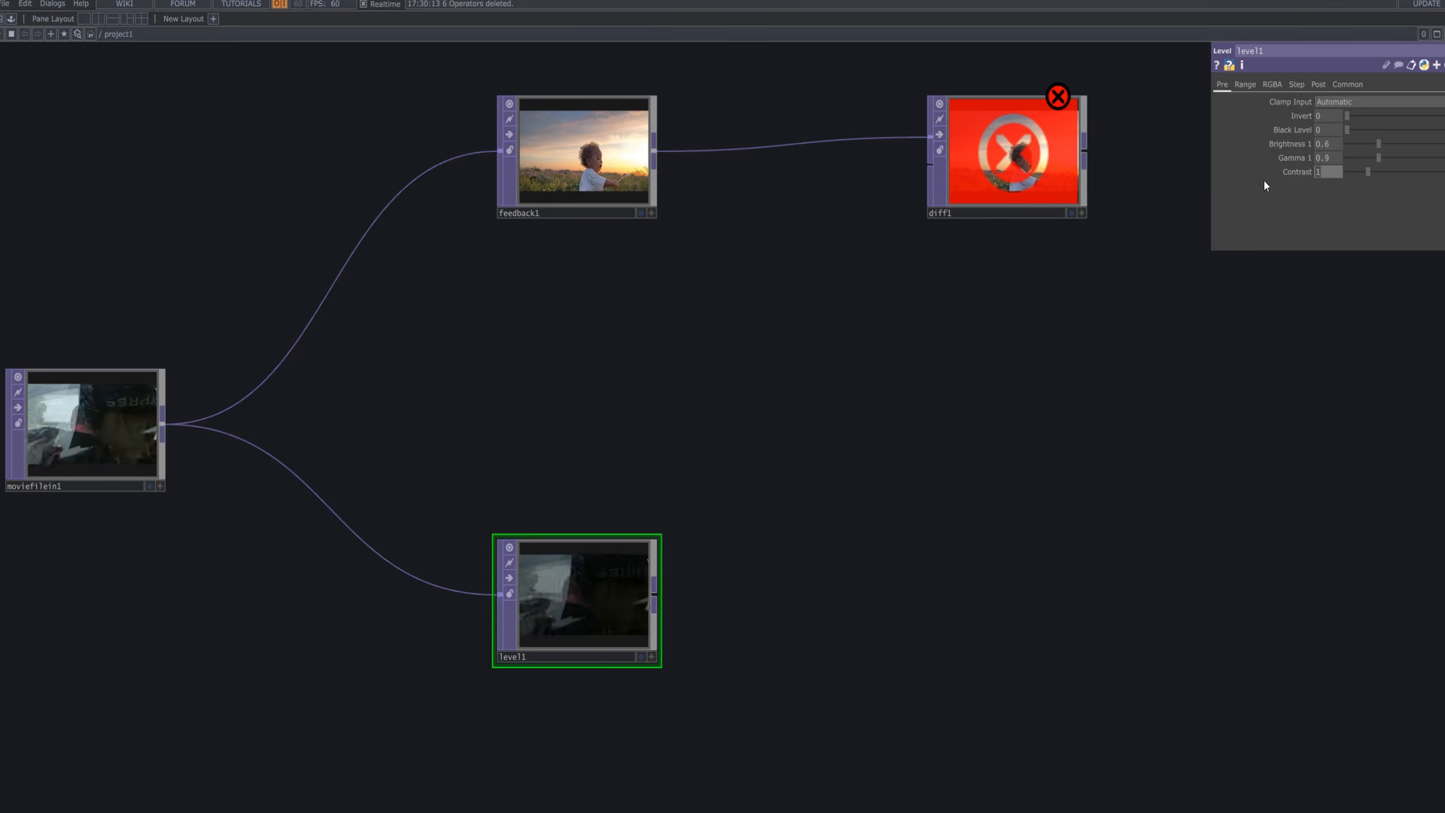
pyautogui.write('1.5')
pyautogui.press('Return')
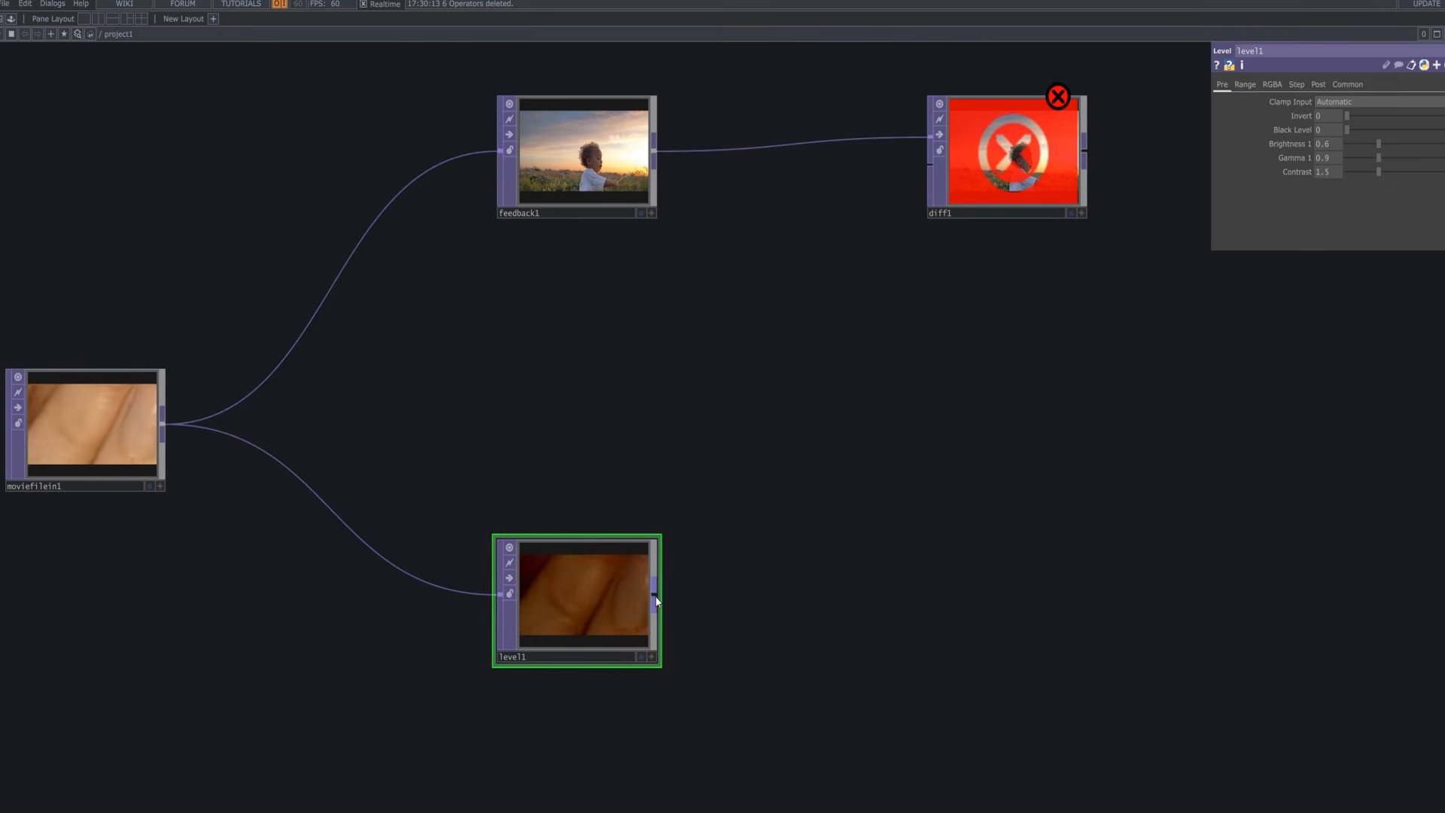
# Step: Connect the Level output to the Difference operator's second input and inspect the composited image up close
pyautogui.click(930, 164)
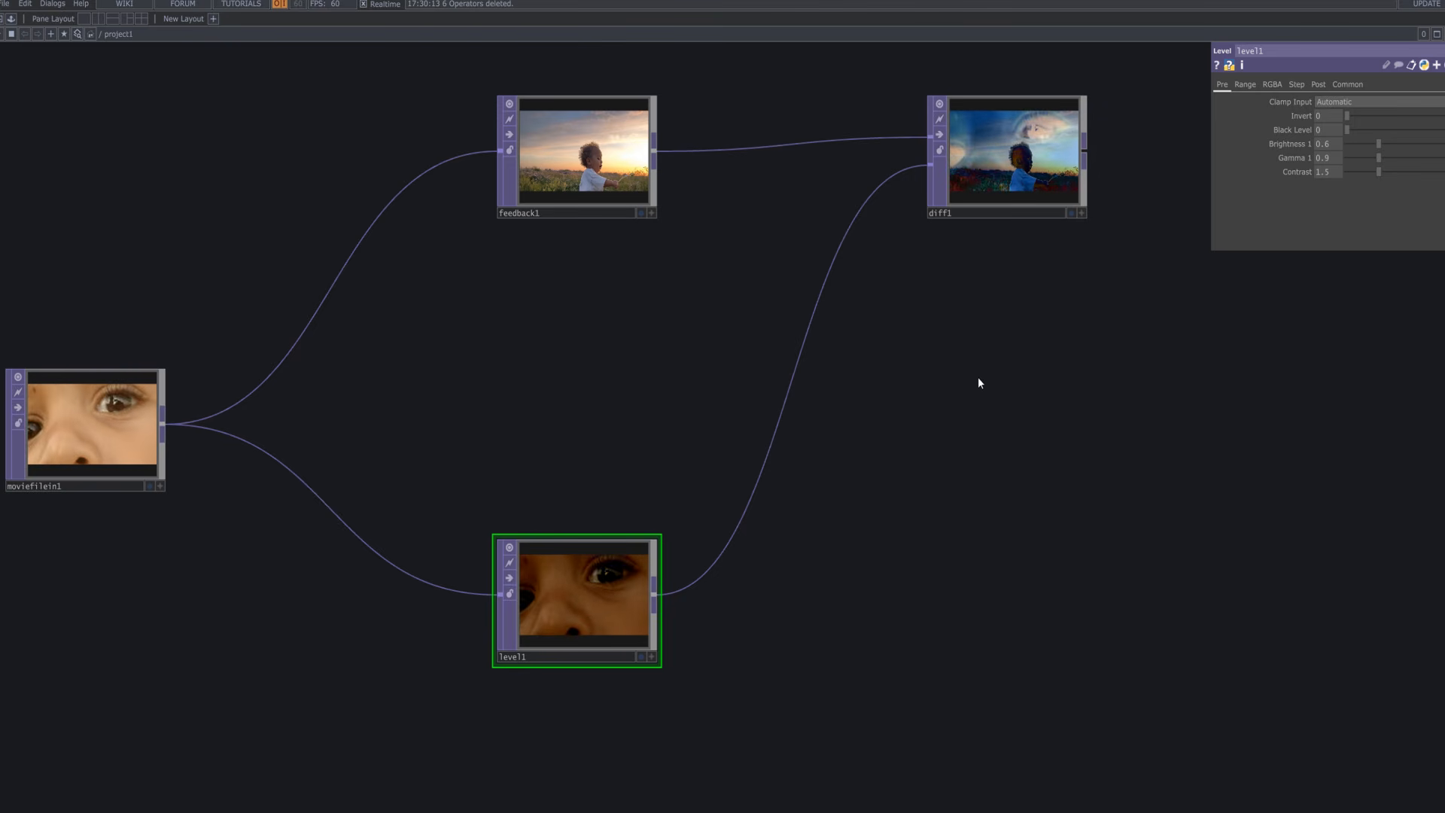
pyautogui.moveTo(970, 349); pyautogui.dragTo(821, 575)
pyautogui.scroll(7, 864, 521)
pyautogui.moveTo(930, 481); pyautogui.dragTo(906, 697)
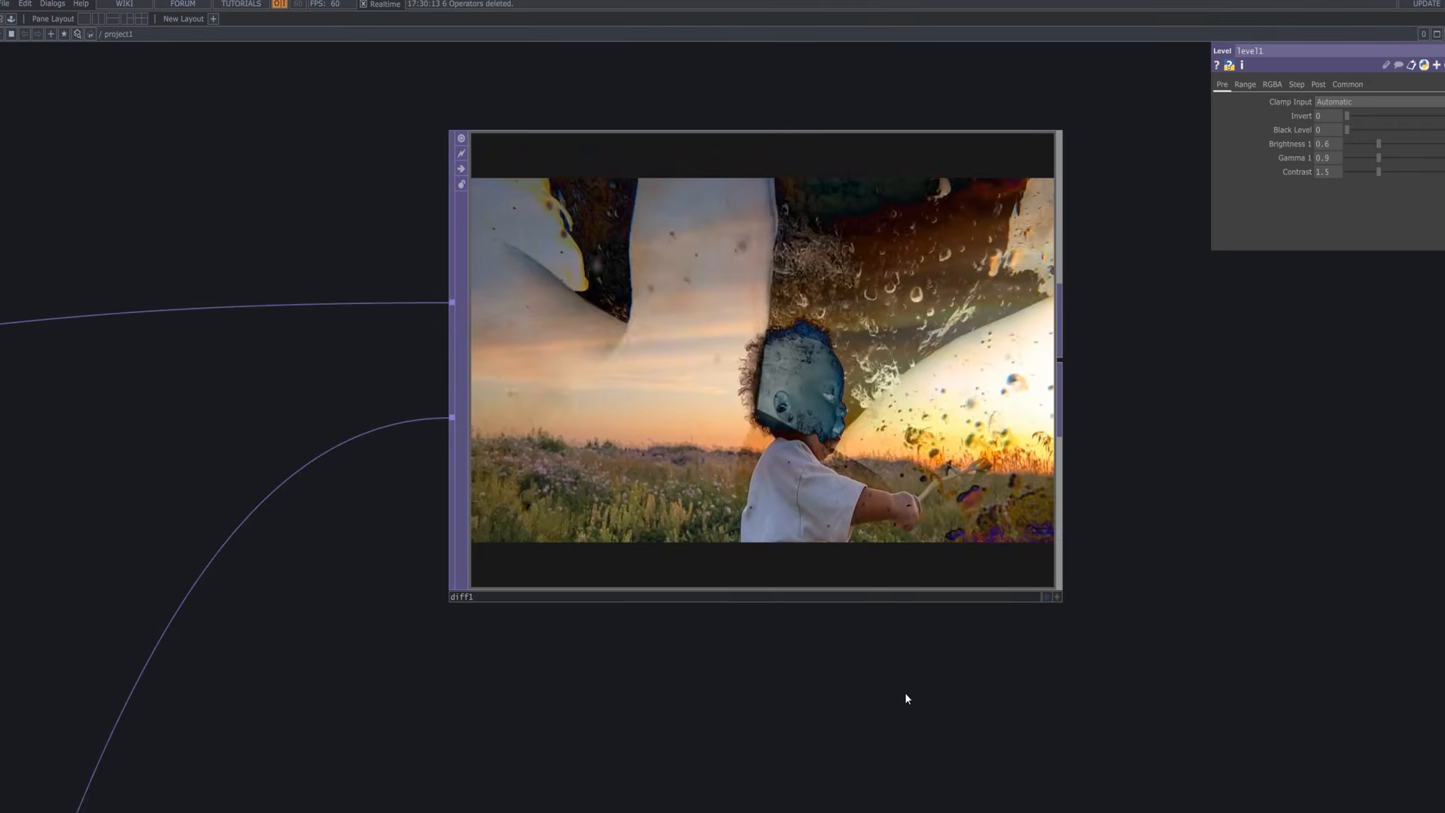
pyautogui.scroll(-6, 905, 693)
pyautogui.press('h')
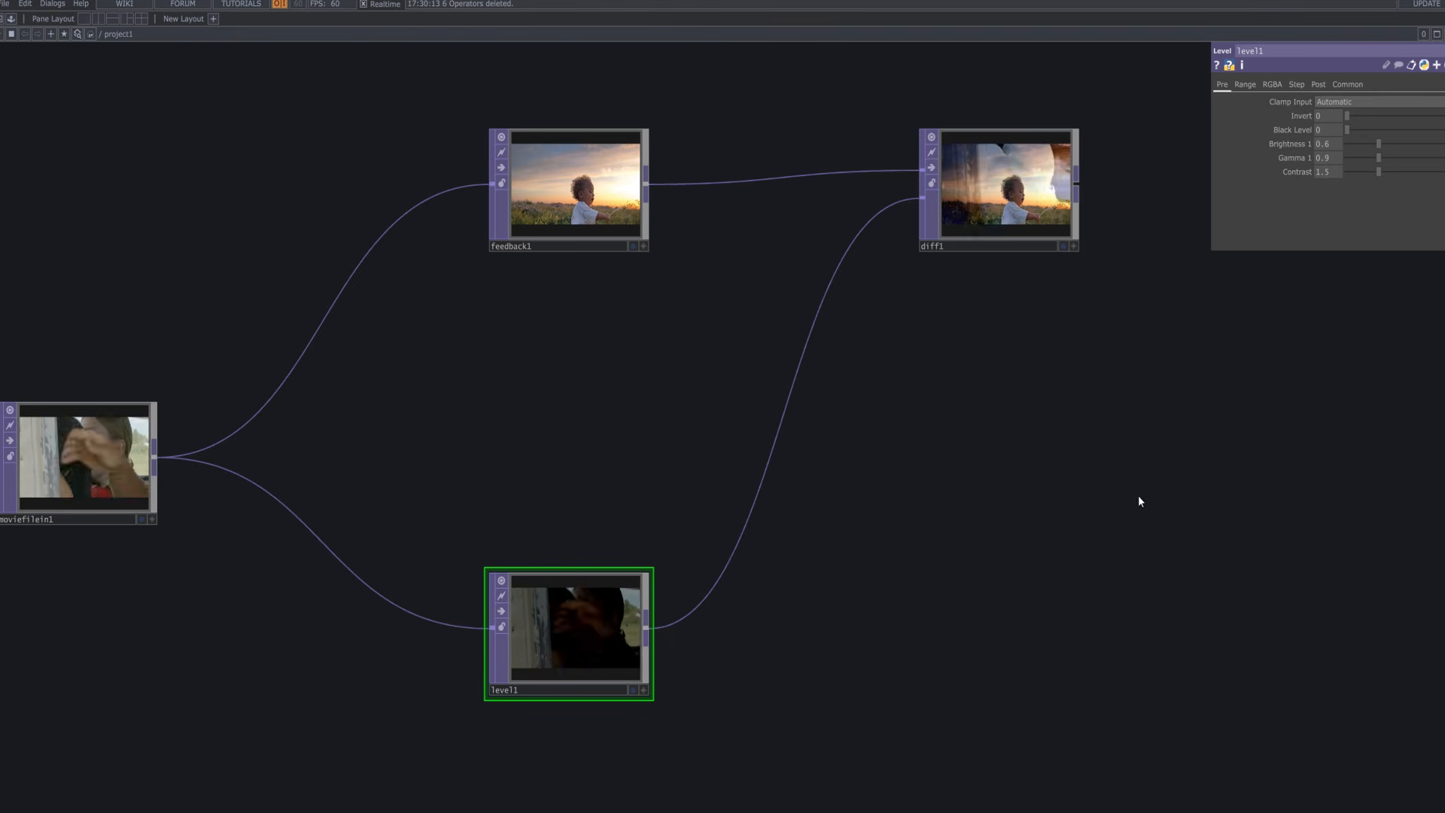
# Step: Move the Difference operator farther away from the Feedback and Level operators
pyautogui.click(968, 234)
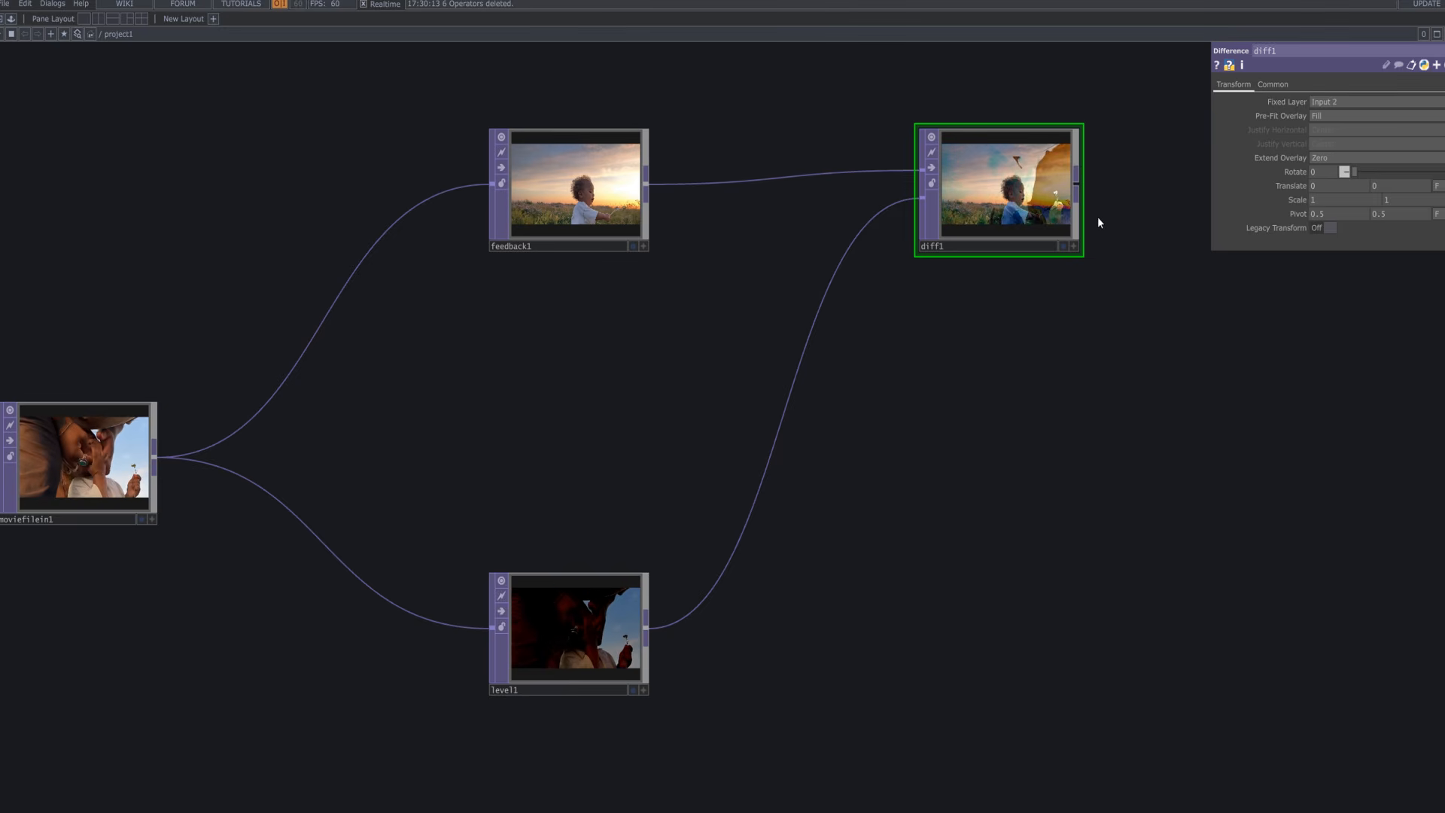
pyautogui.moveTo(941, 486); pyautogui.dragTo(857, 457)
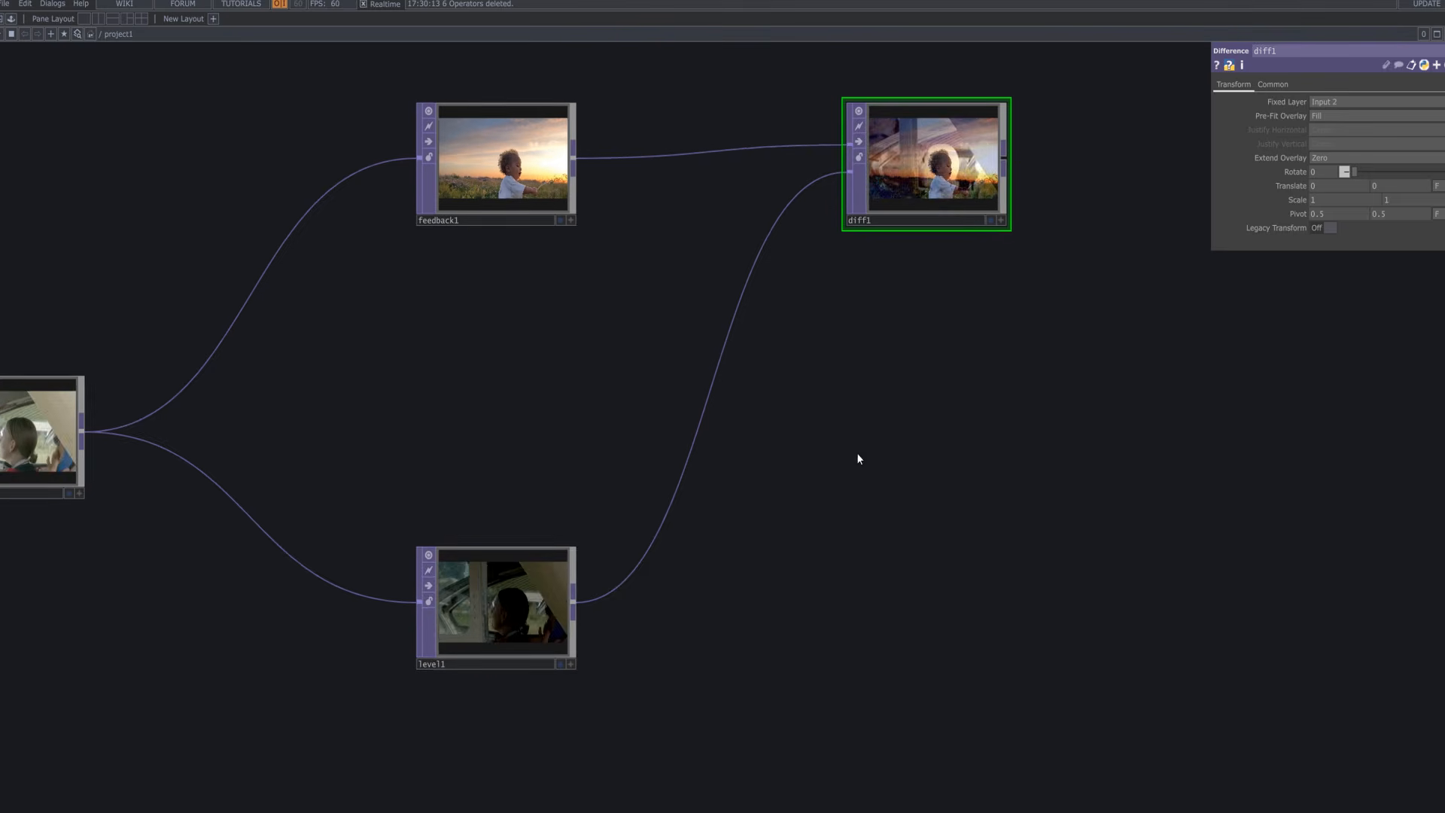
pyautogui.moveTo(875, 568); pyautogui.dragTo(885, 599)
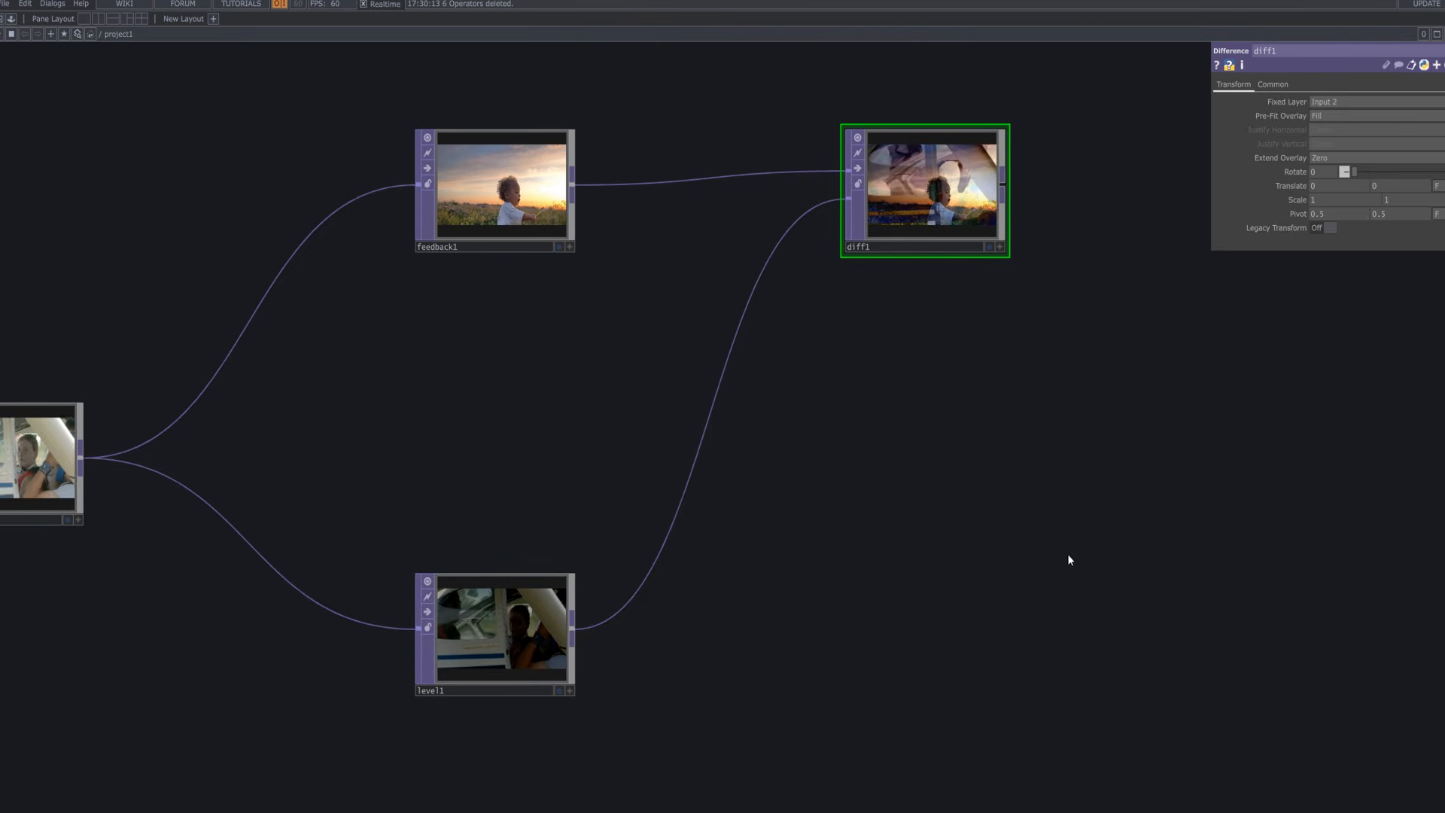
pyautogui.moveTo(1068, 559); pyautogui.dragTo(571, 549)
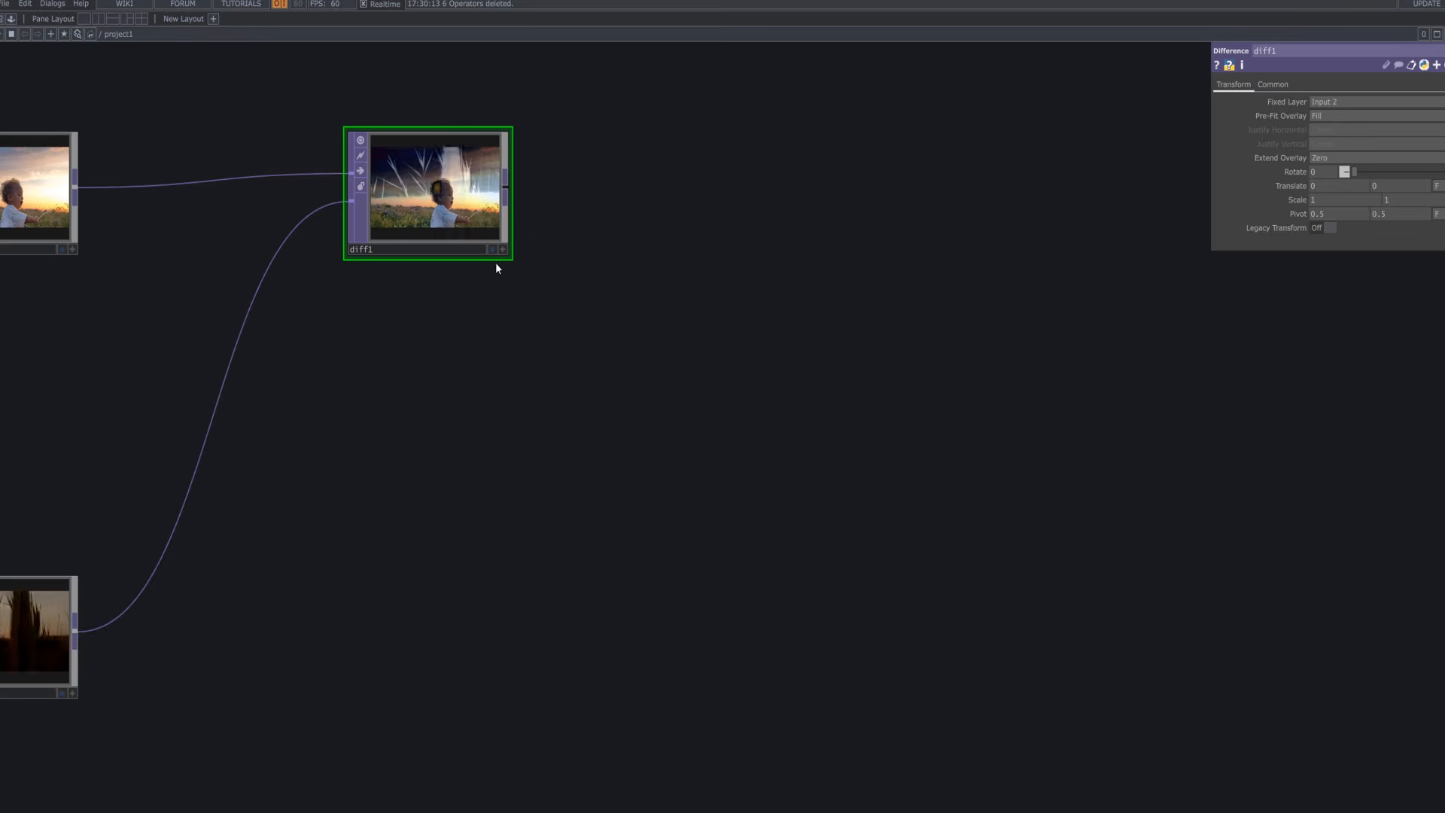
pyautogui.moveTo(503, 219); pyautogui.dragTo(706, 220)
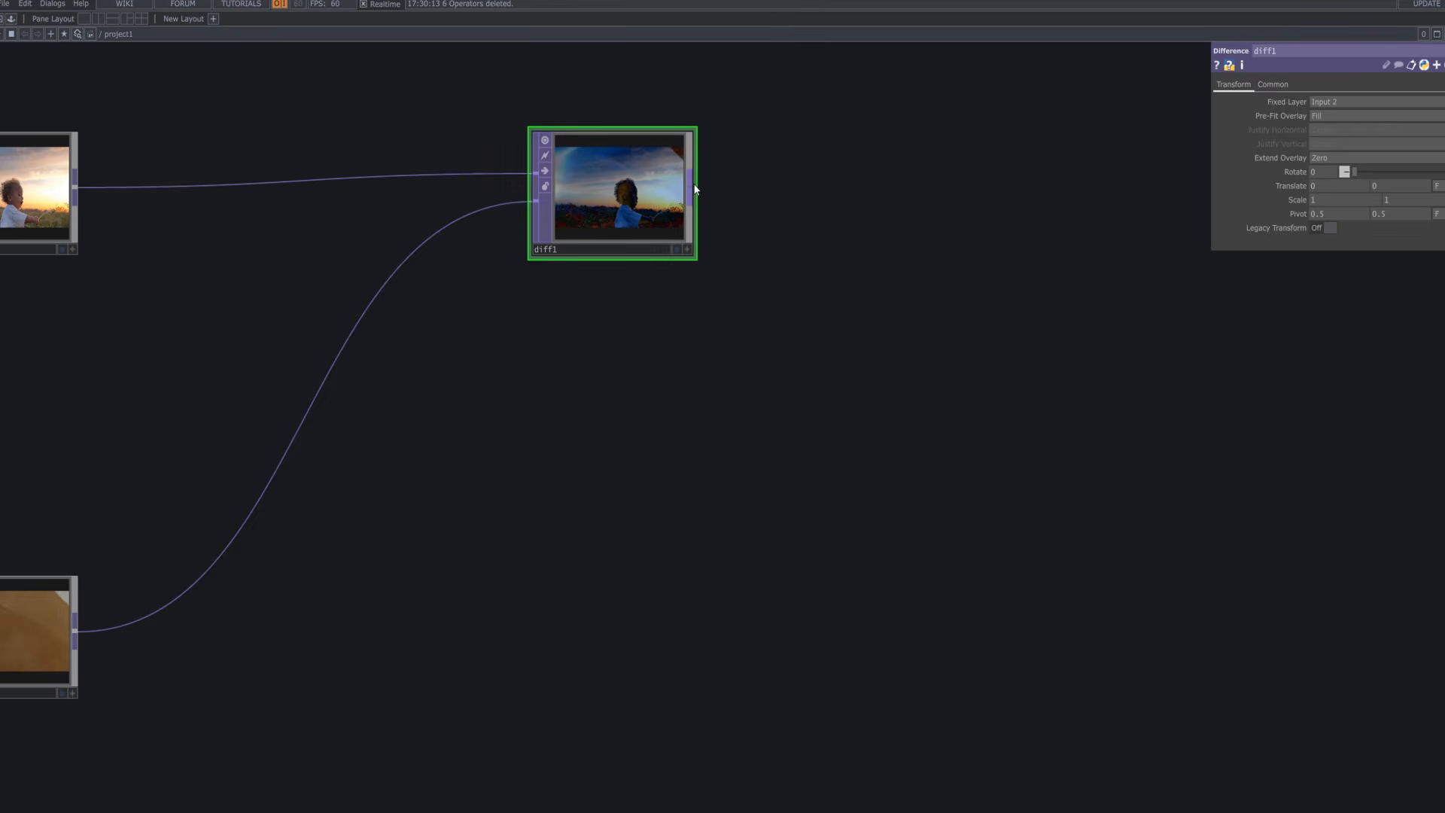
# Step: Add a Displace TOP after the Difference operator, connect the Level output to its second input and inspect the result
pyautogui.rightClick(693, 189)
pyautogui.write('disp')
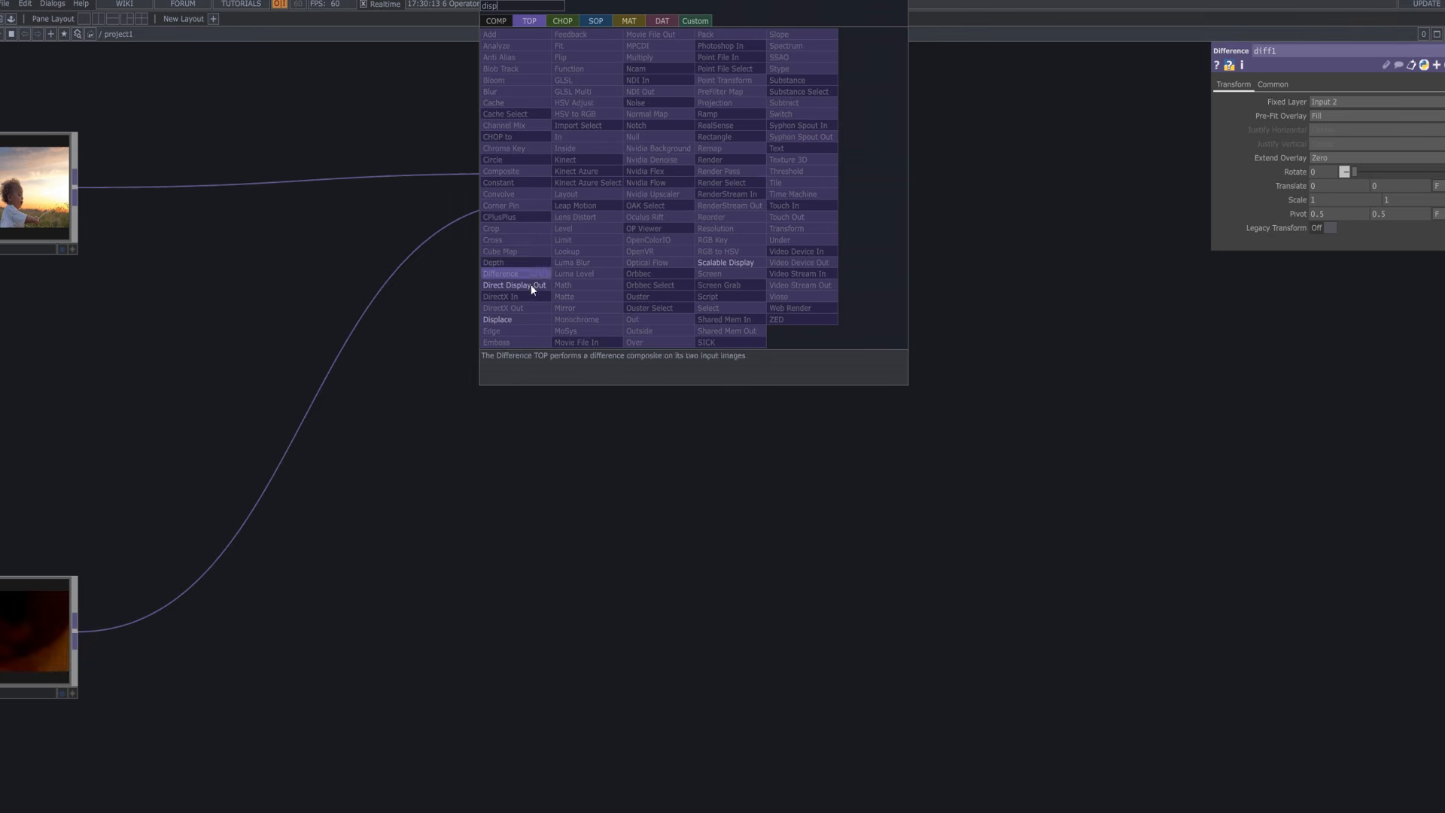
pyautogui.click(522, 321)
pyautogui.click(1053, 232)
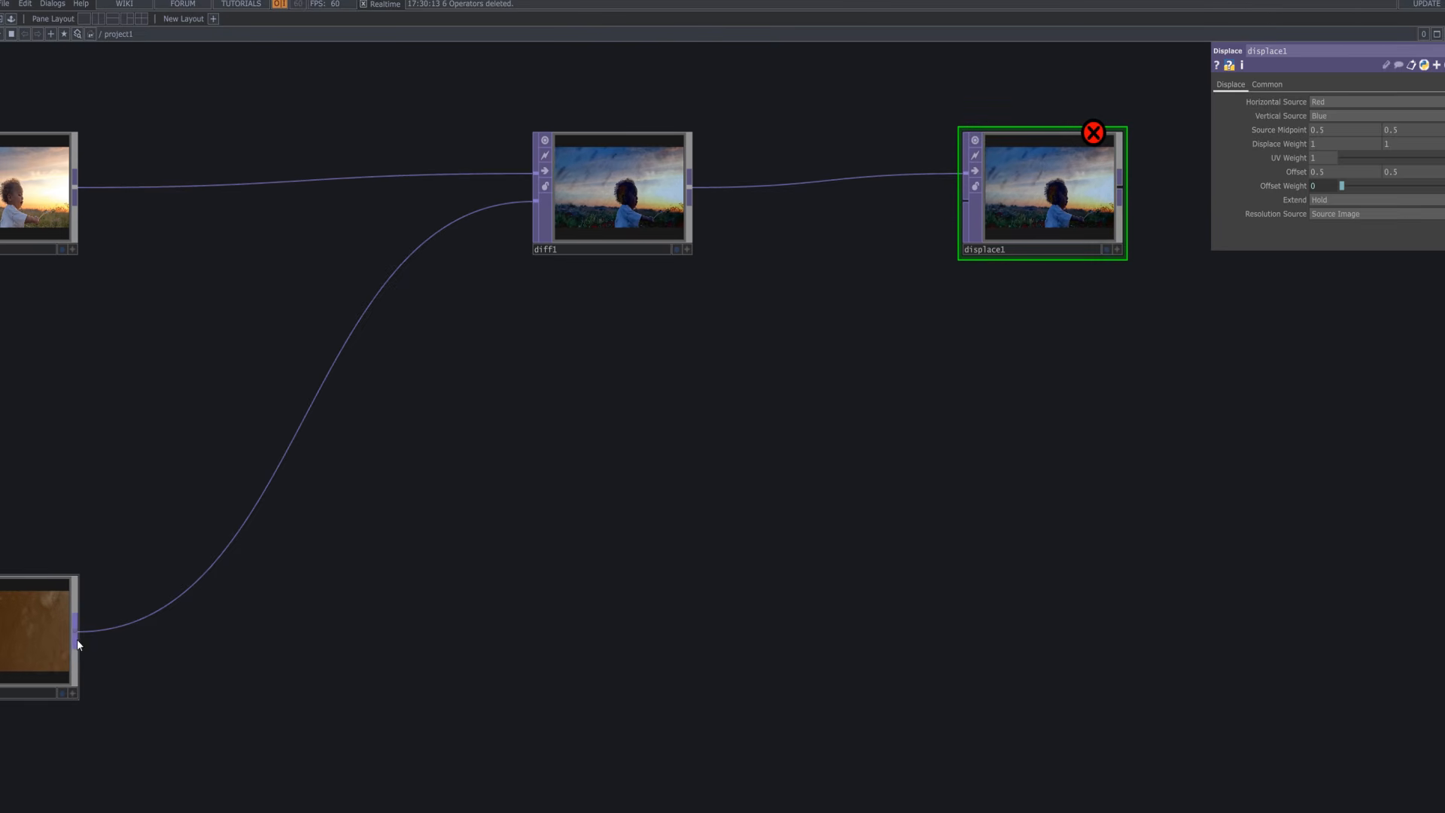
pyautogui.moveTo(77, 639); pyautogui.dragTo(967, 201)
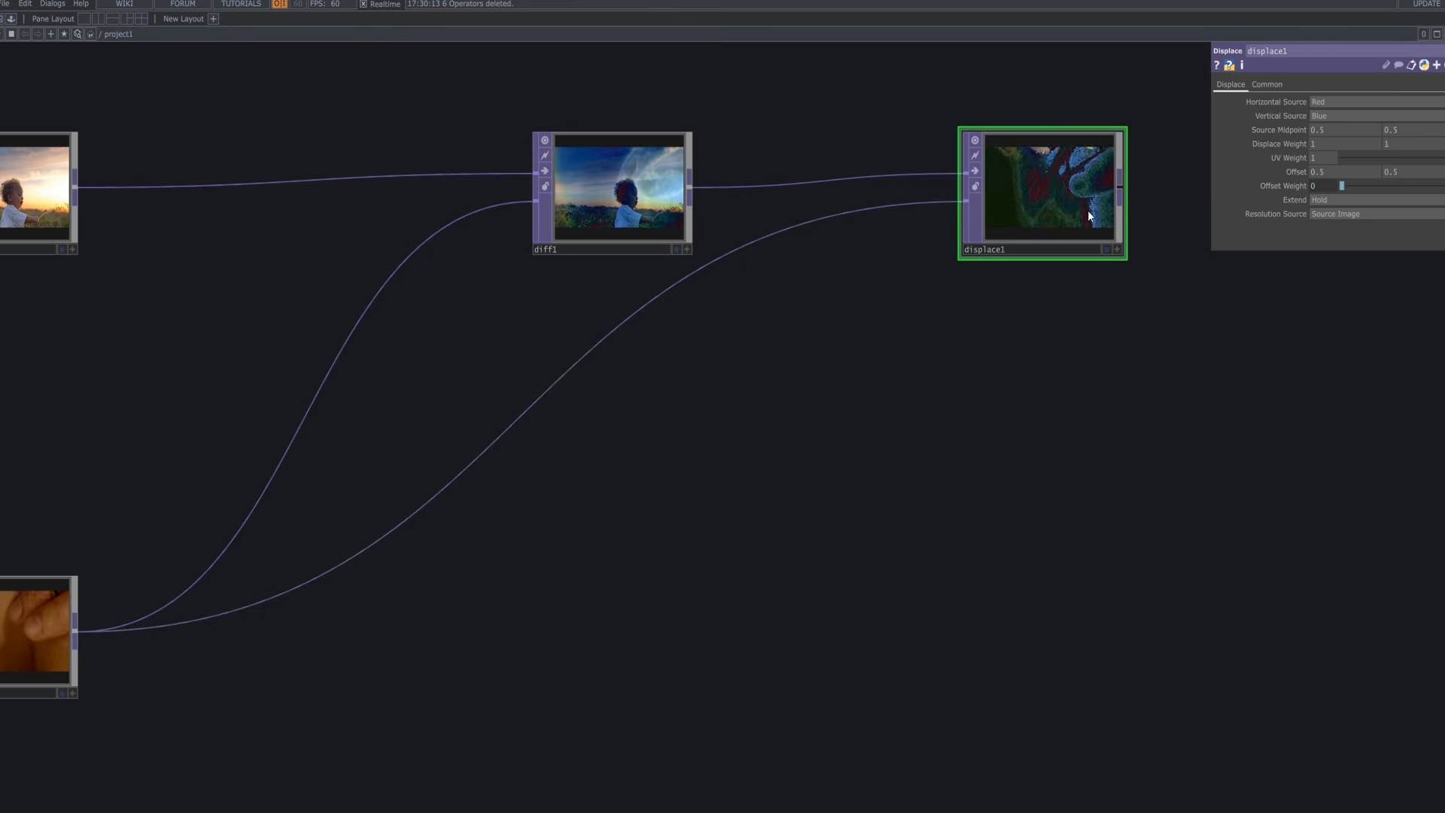
pyautogui.scroll(5, 1082, 216)
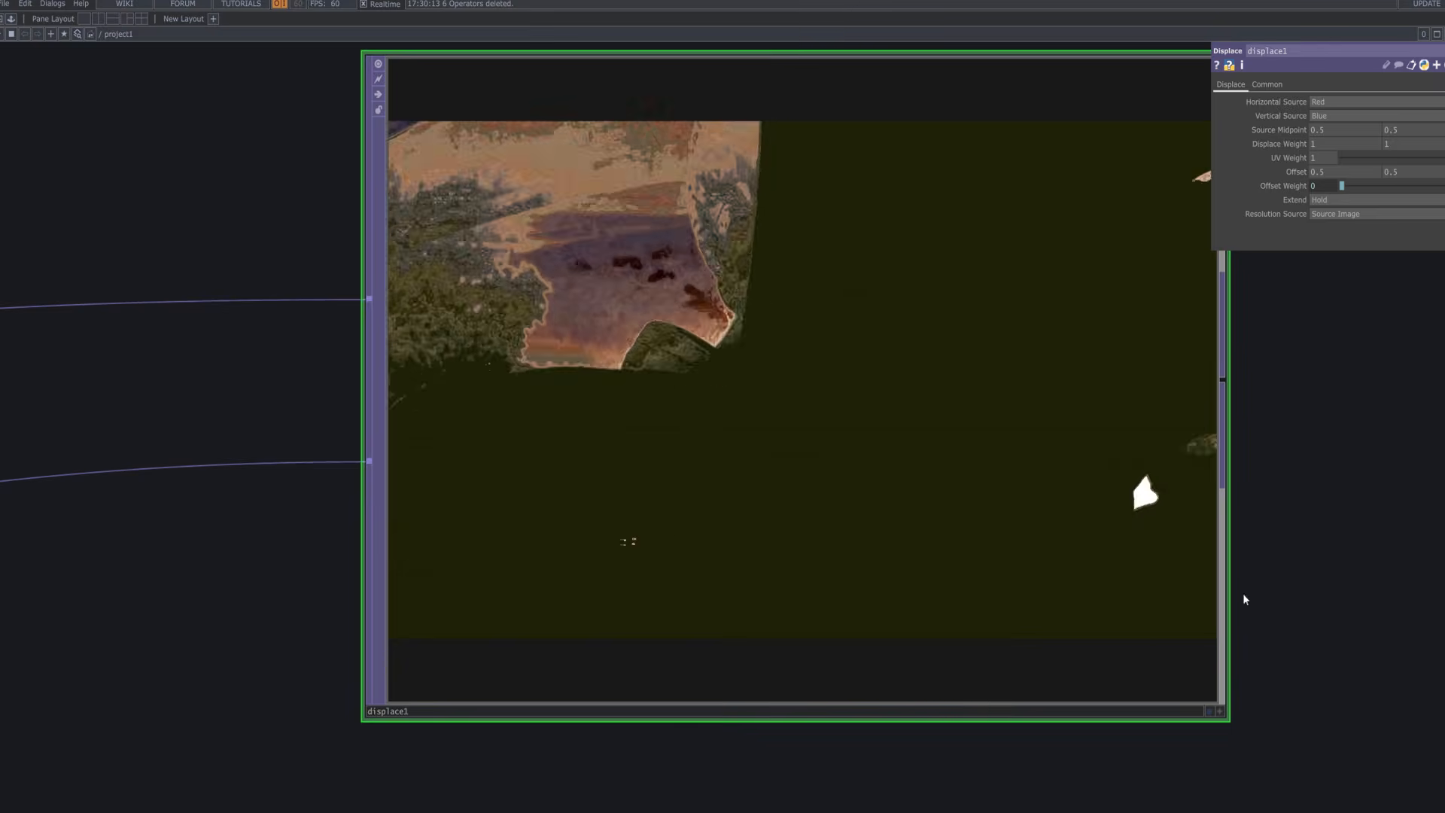
# Step: Set both Source Midpoint values of the Displace operator to 0 and its vertical Displace Weight to 0.2
pyautogui.moveTo(1335, 130); pyautogui.dragTo(1256, 132)
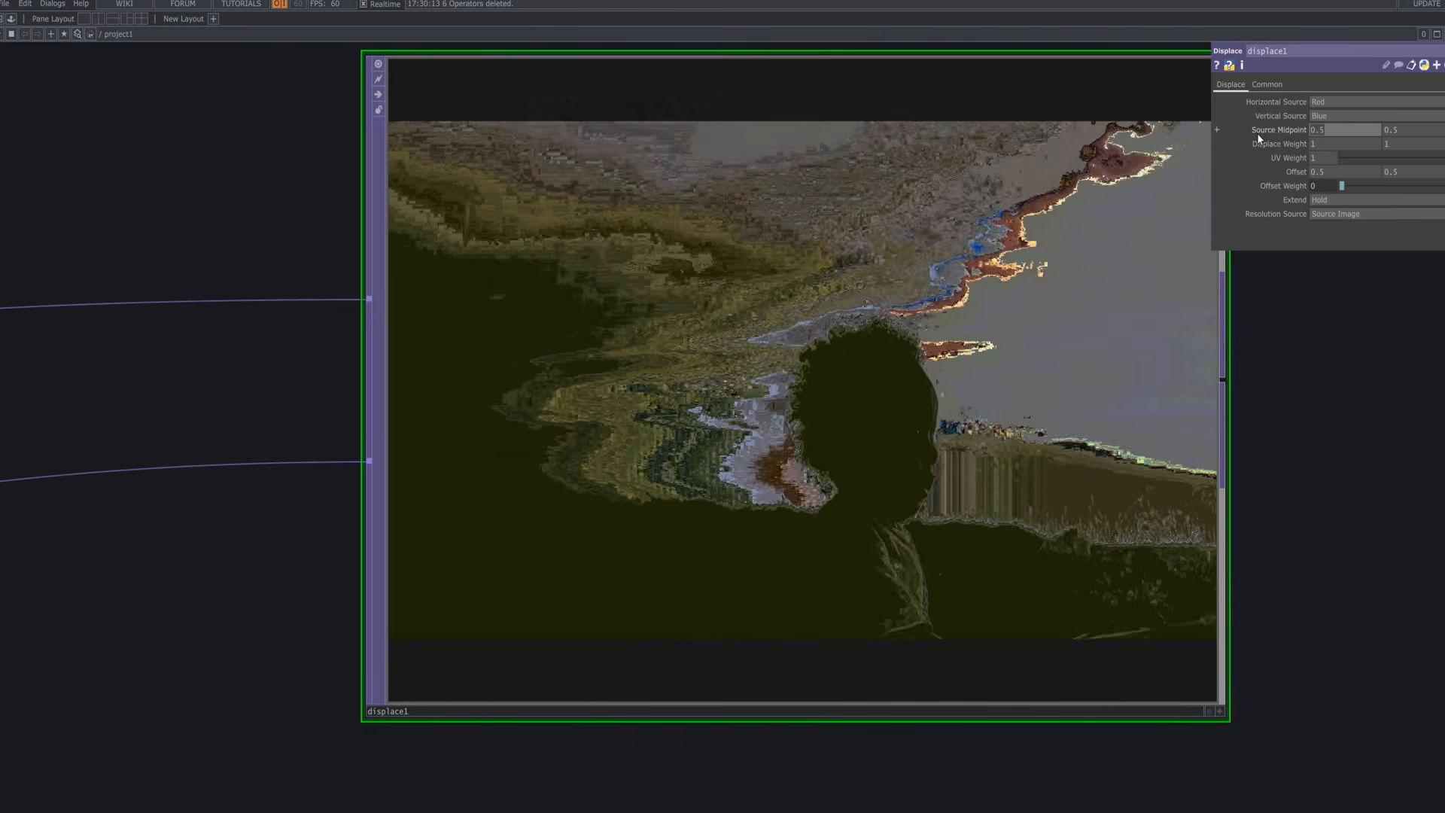
pyautogui.write('0')
pyautogui.press('Return')
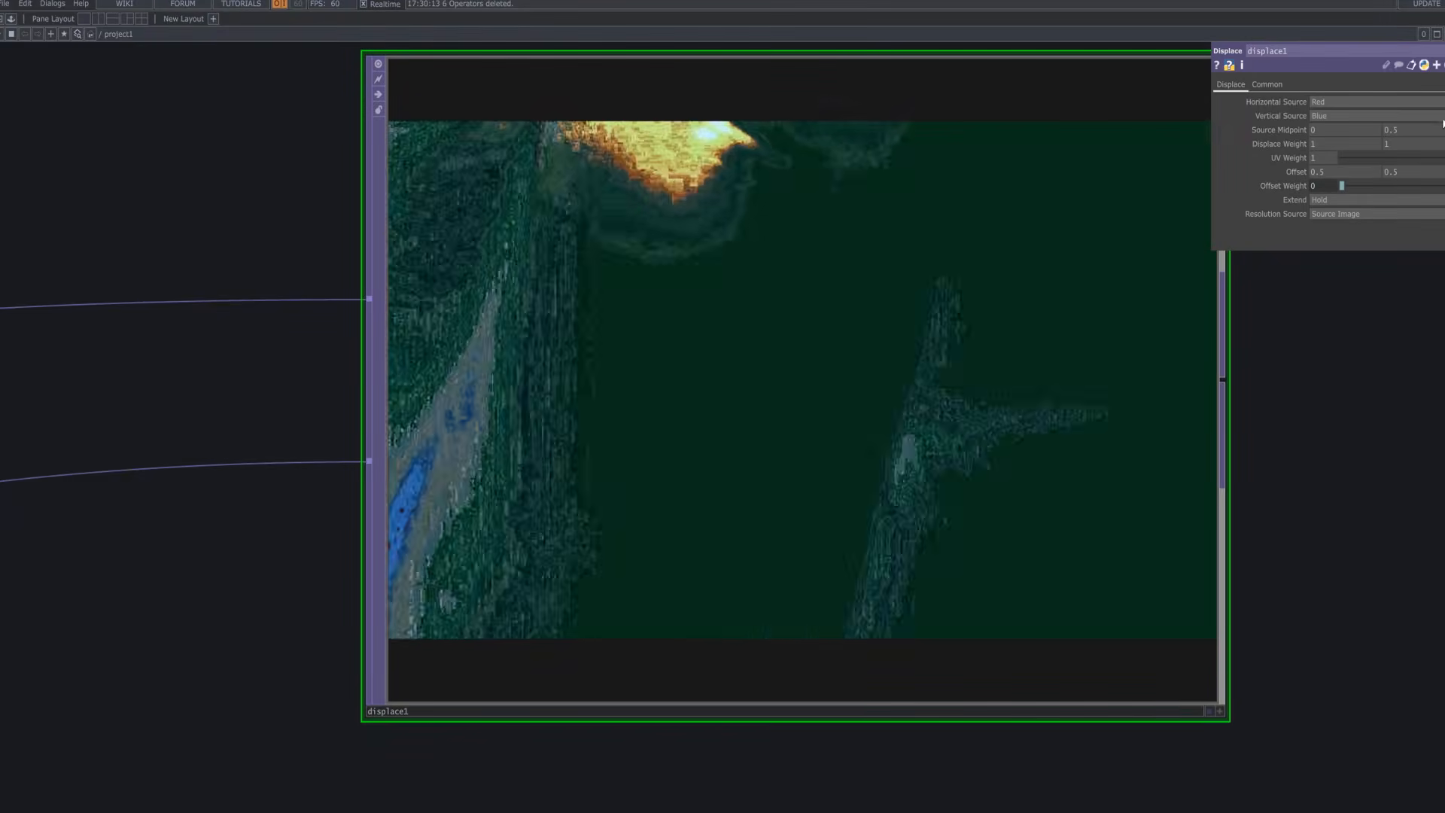
pyautogui.moveTo(1405, 130); pyautogui.dragTo(1383, 389)
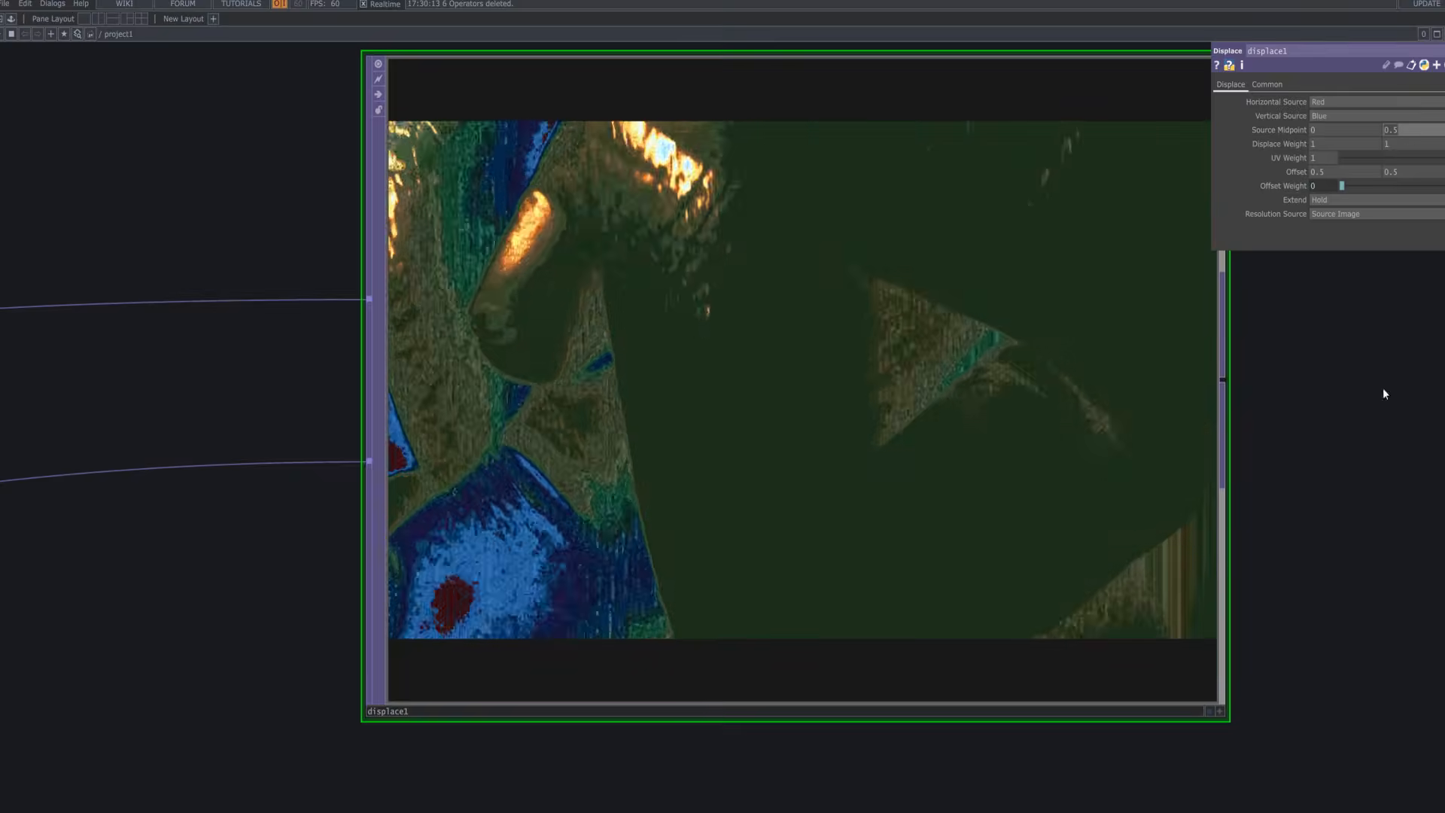
pyautogui.write('0')
pyautogui.press('Return')
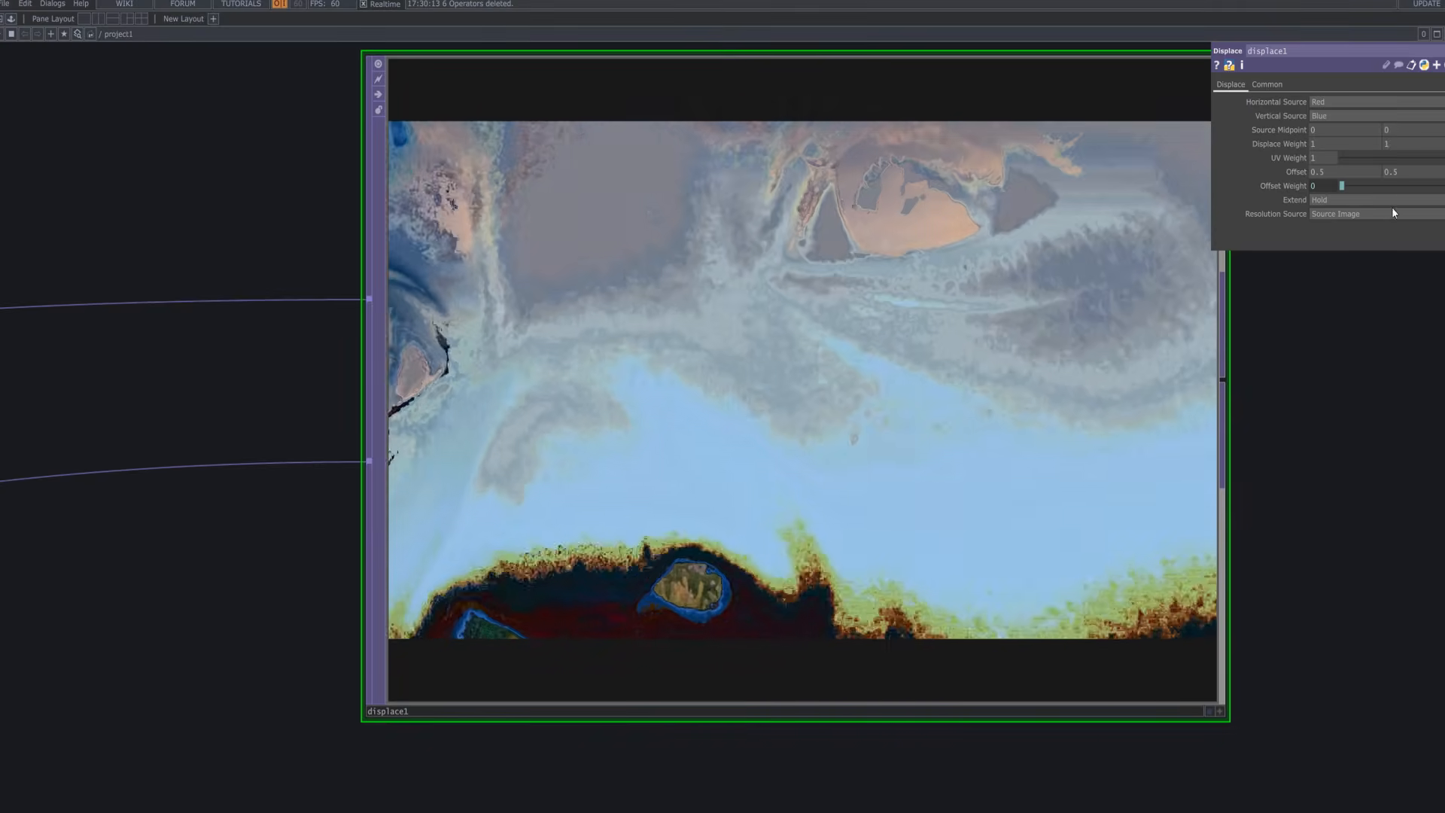
pyautogui.write('0.2')
pyautogui.press('Return')
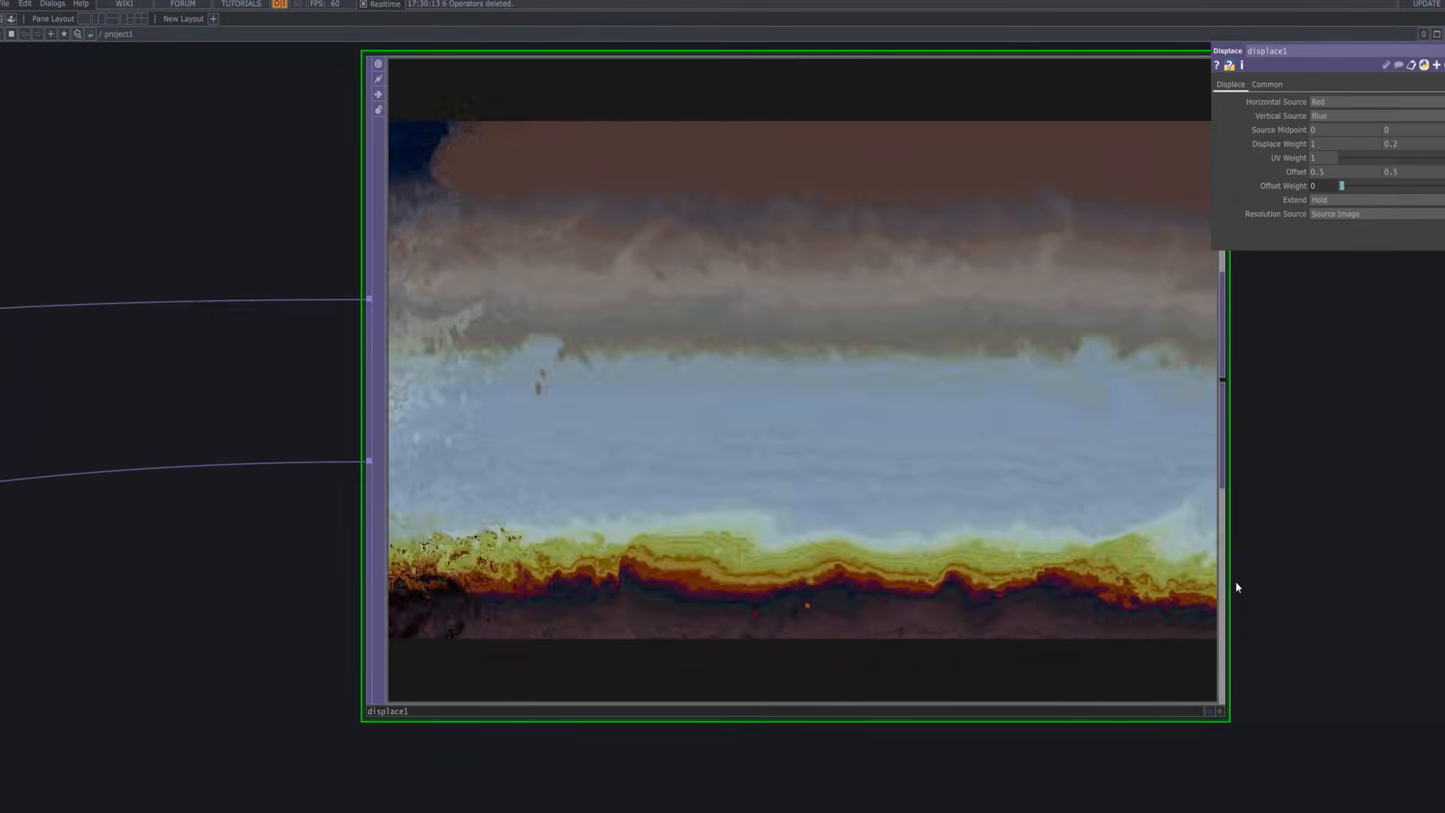
# Step: Place an Add TOP in the free area below and to the right of the Displace operator
pyautogui.scroll(-8, 730, 613)
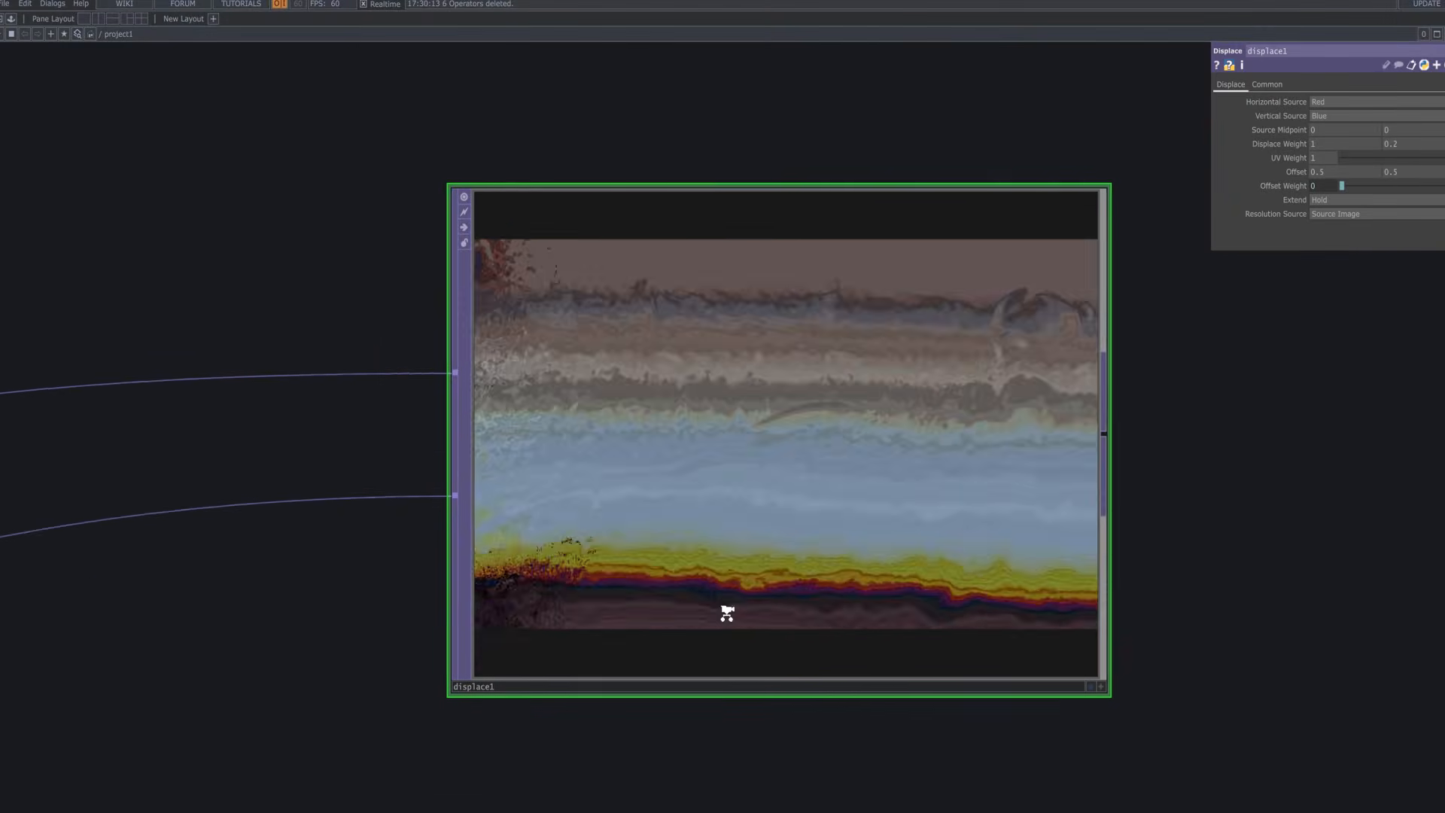
pyautogui.moveTo(796, 584); pyautogui.dragTo(987, 386)
pyautogui.press('Tab')
pyautogui.write('add')
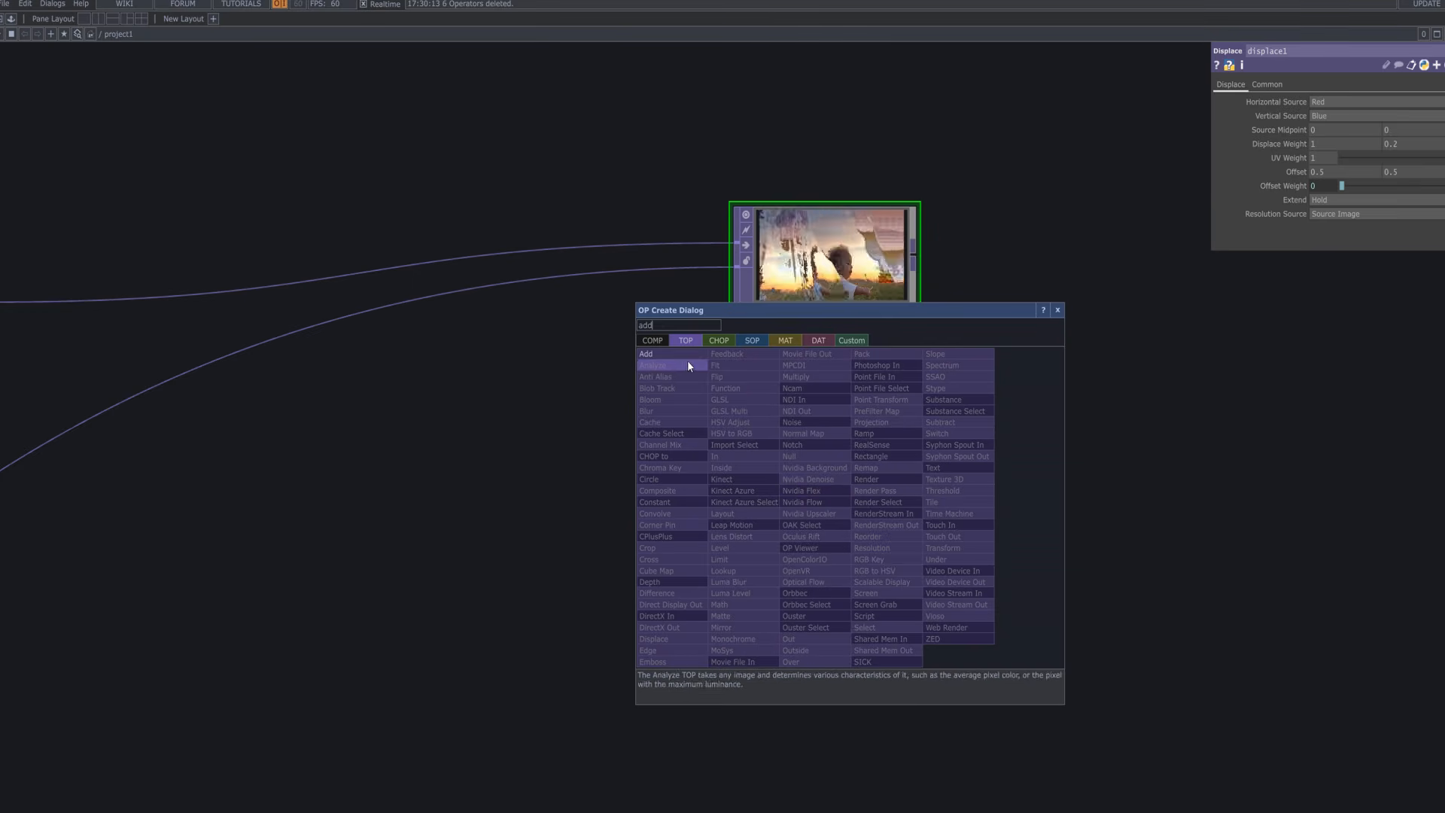
pyautogui.press('Return')
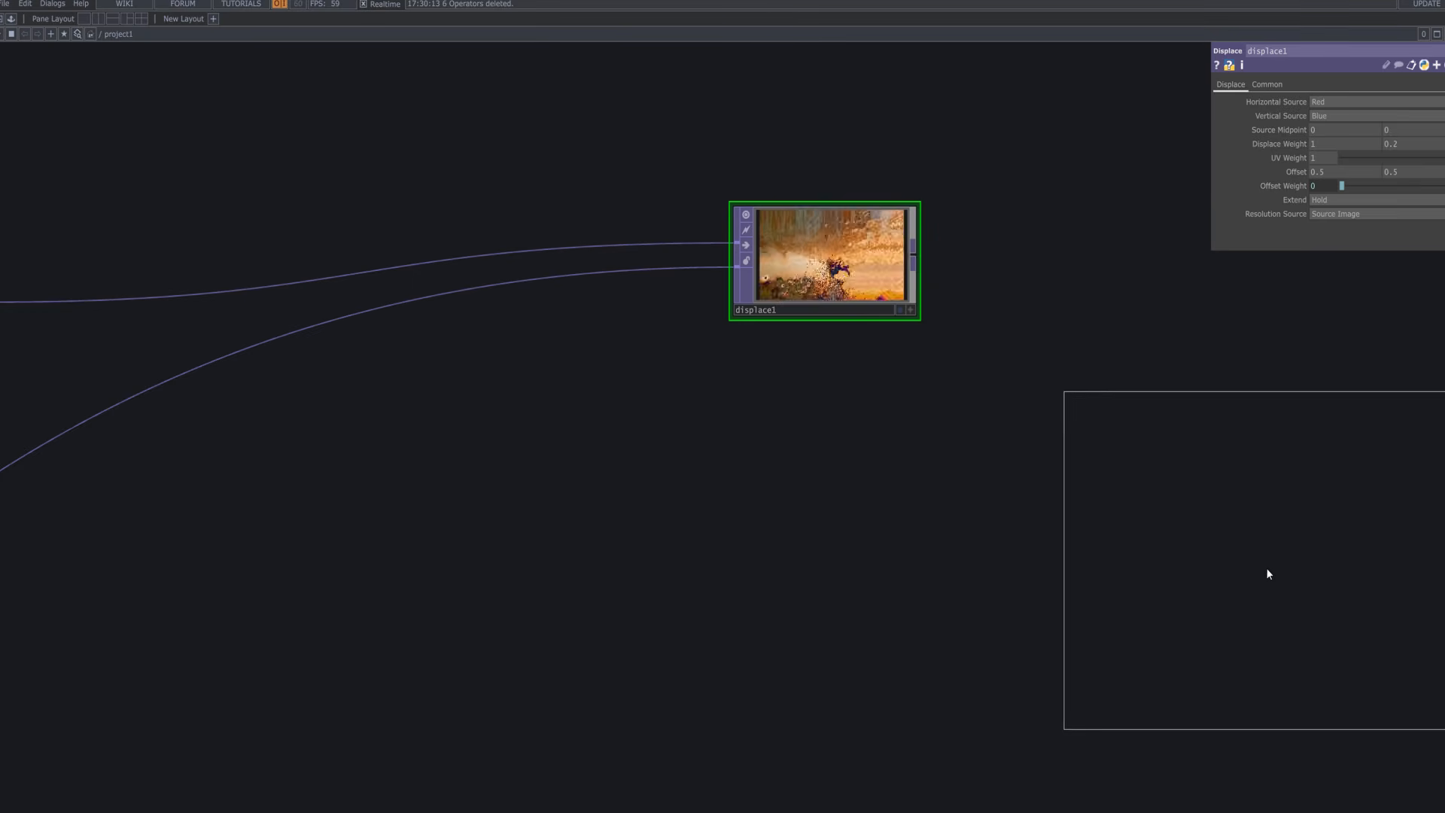
pyautogui.click(1218, 572)
# Step: Resize the Displace operator's node to roughly match its neighbours and move the Add operator farther down
pyautogui.scroll(-3, 1192, 569)
pyautogui.scroll(-3, 1192, 564)
pyautogui.moveTo(983, 522); pyautogui.dragTo(956, 376)
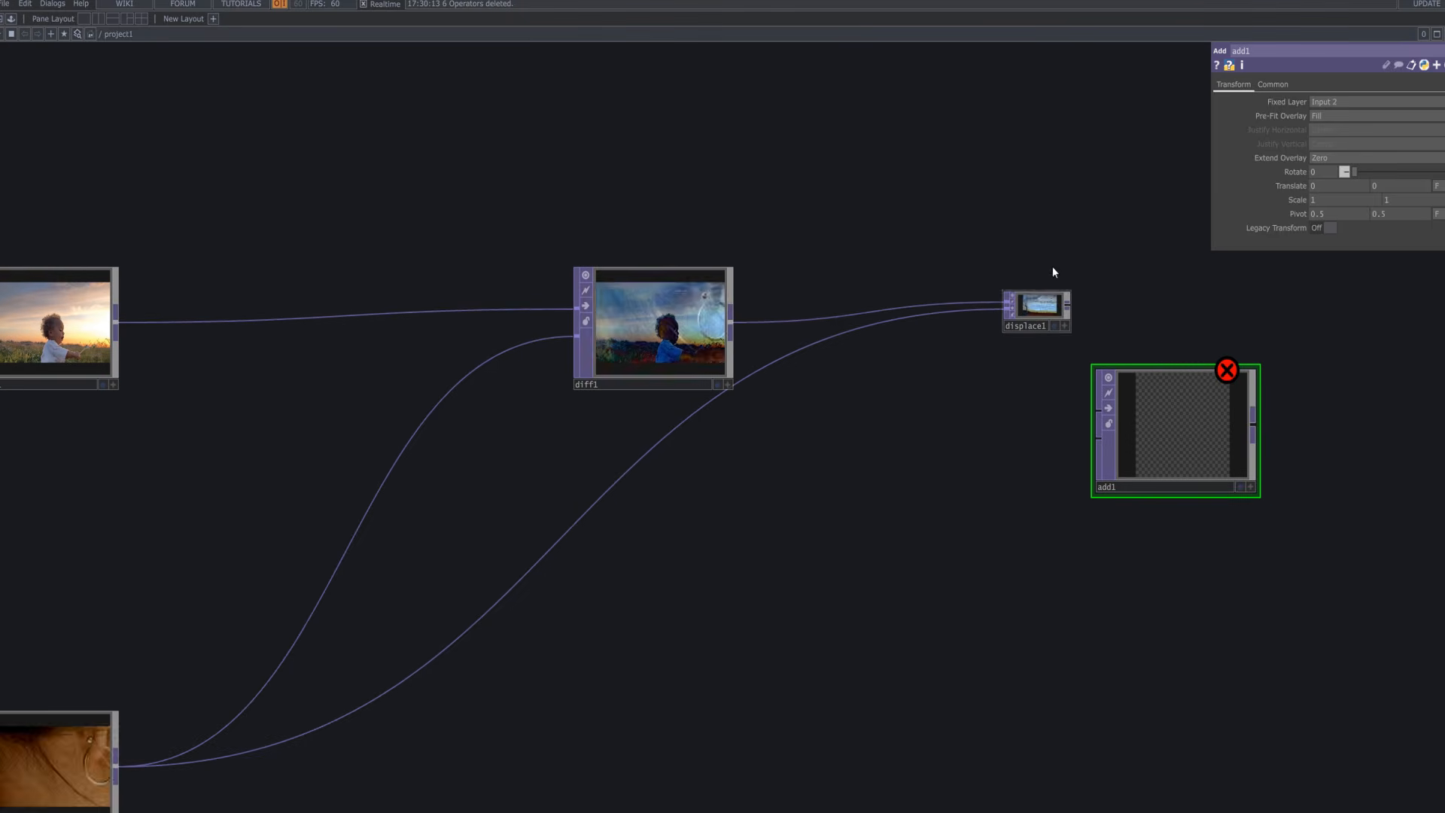
pyautogui.moveTo(1071, 291); pyautogui.dragTo(1076, 339)
pyautogui.moveTo(1181, 385); pyautogui.dragTo(1242, 624)
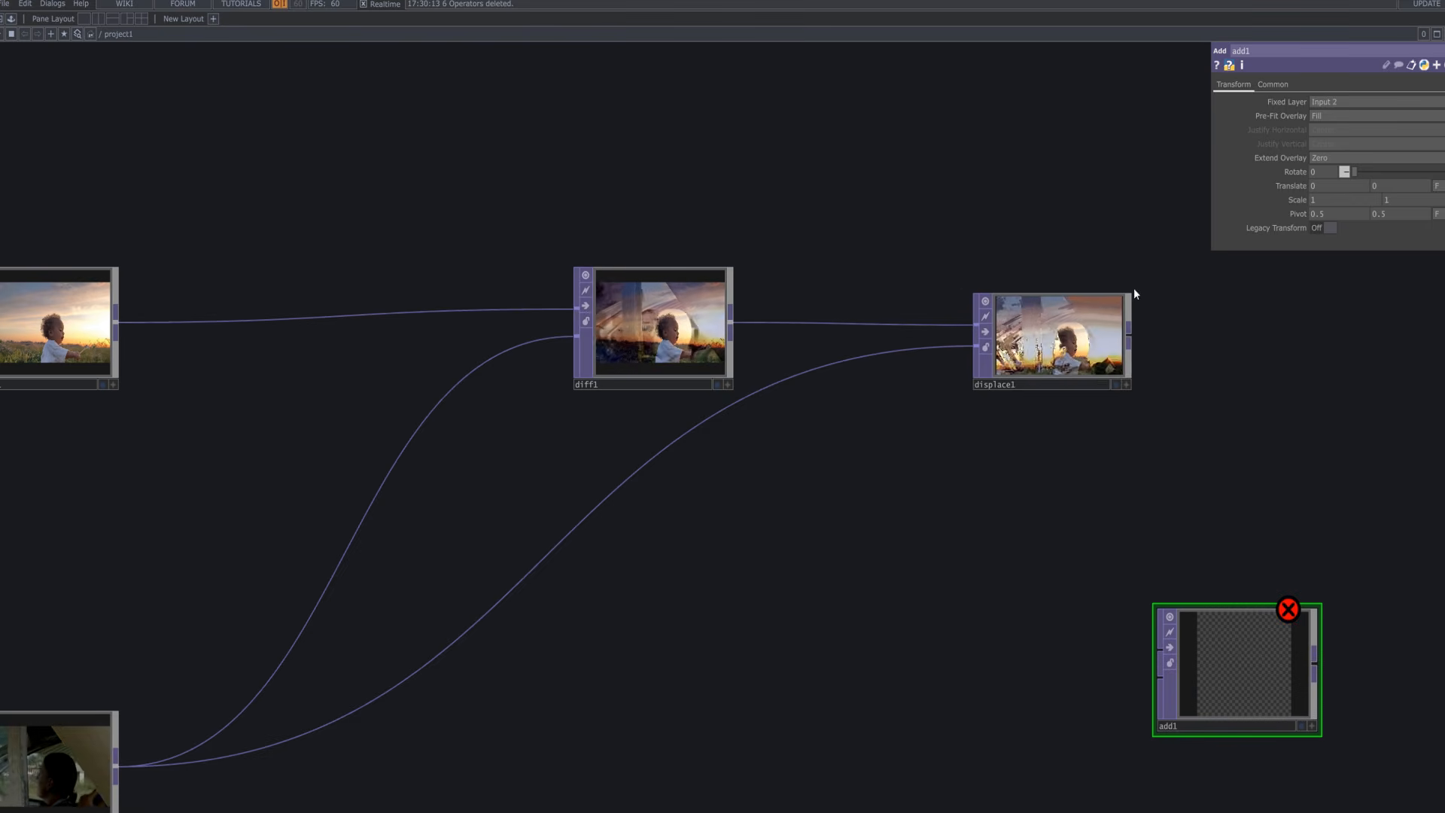
pyautogui.click(1130, 292)
pyautogui.moveTo(1130, 292); pyautogui.dragTo(1182, 261)
pyautogui.moveTo(1152, 289); pyautogui.dragTo(1122, 290)
pyautogui.moveTo(987, 438); pyautogui.dragTo(1031, 337)
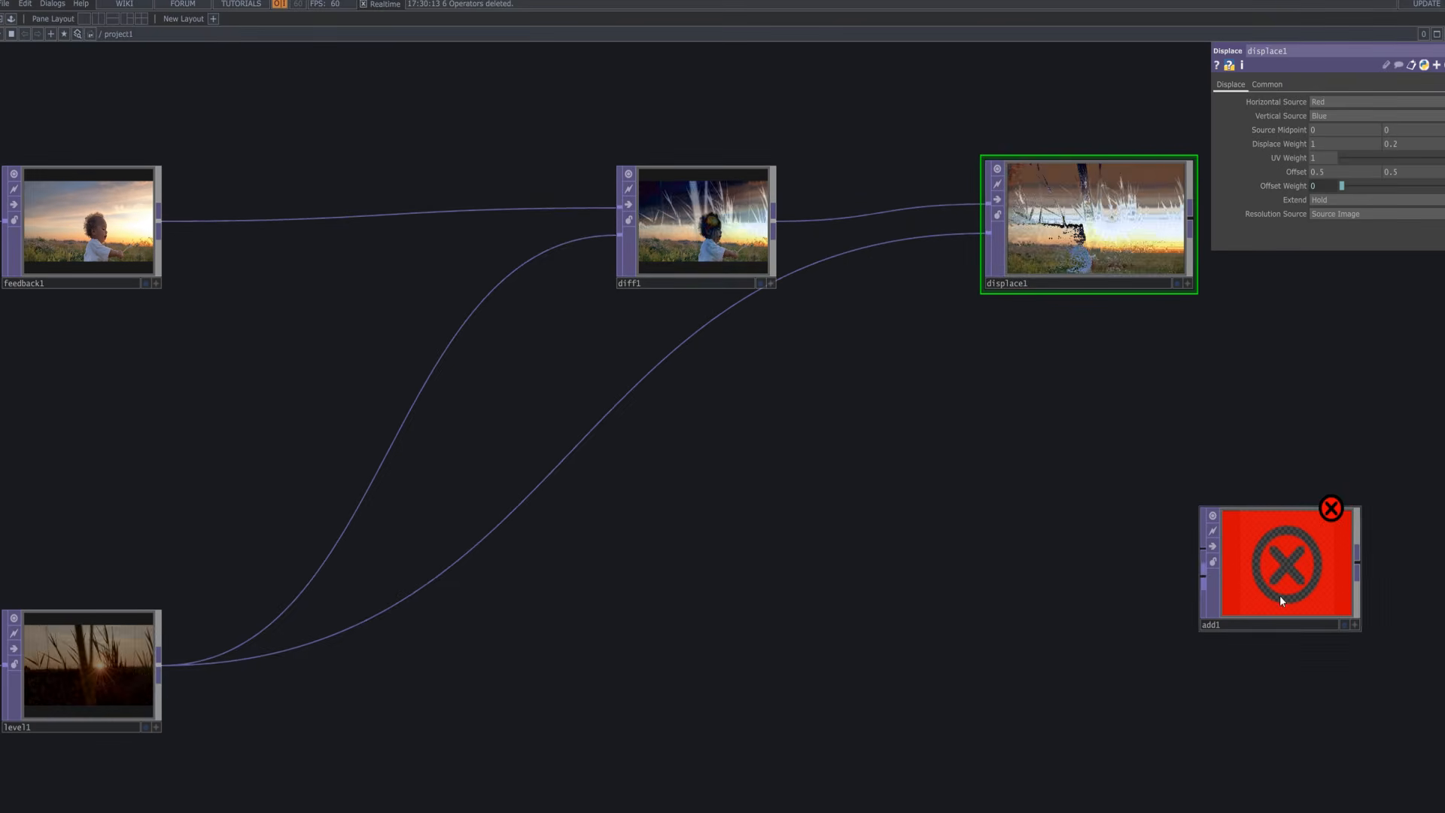
# Step: Connect the Displace output to the Add operator's first input and move the Level operator lower
pyautogui.moveTo(1073, 770); pyautogui.dragTo(925, 609)
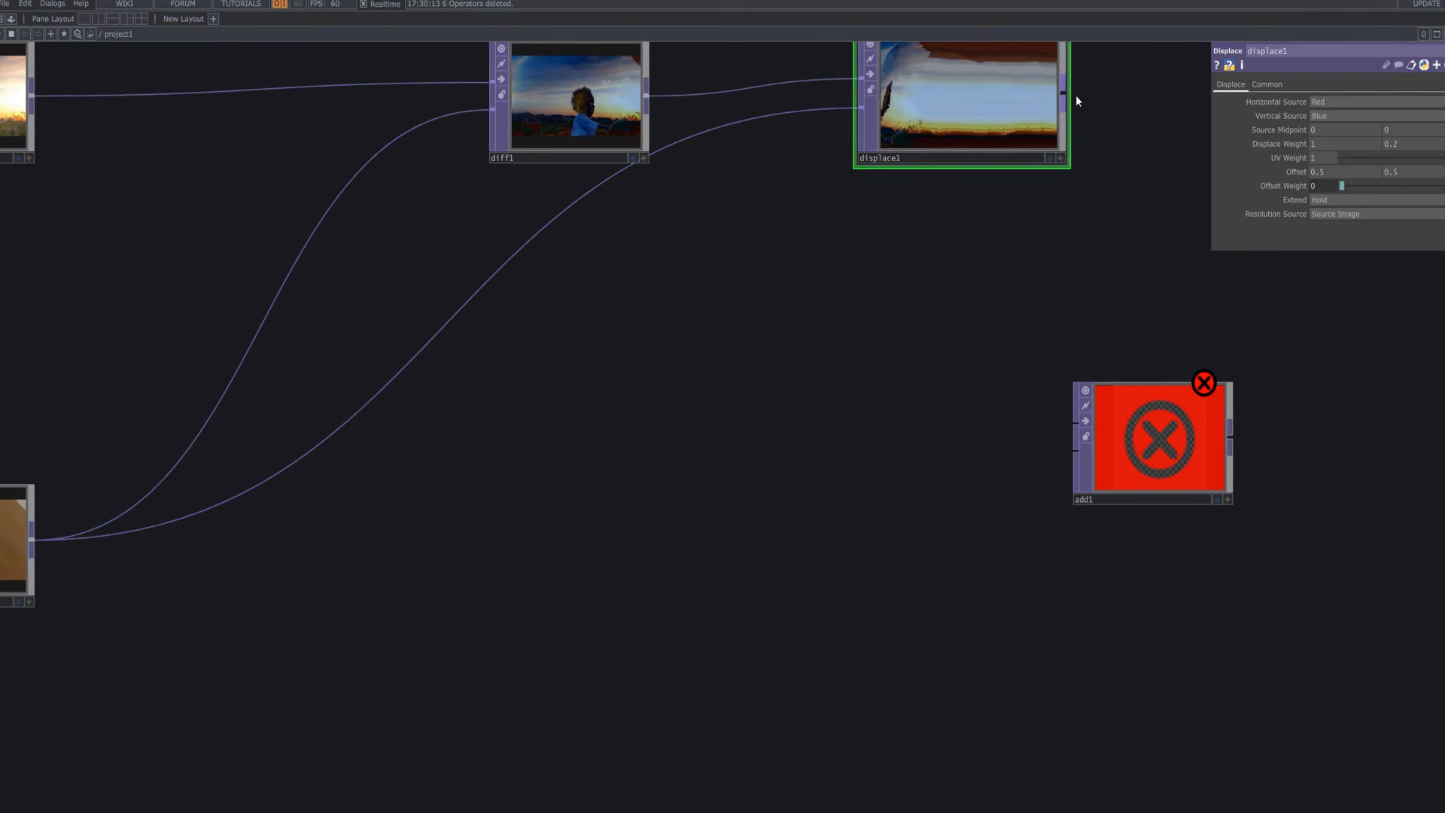
pyautogui.moveTo(1095, 405); pyautogui.dragTo(1254, 476)
pyautogui.scroll(-2, 1110, 521)
pyautogui.scroll(-4, 1111, 523)
pyautogui.moveTo(996, 600); pyautogui.dragTo(973, 558)
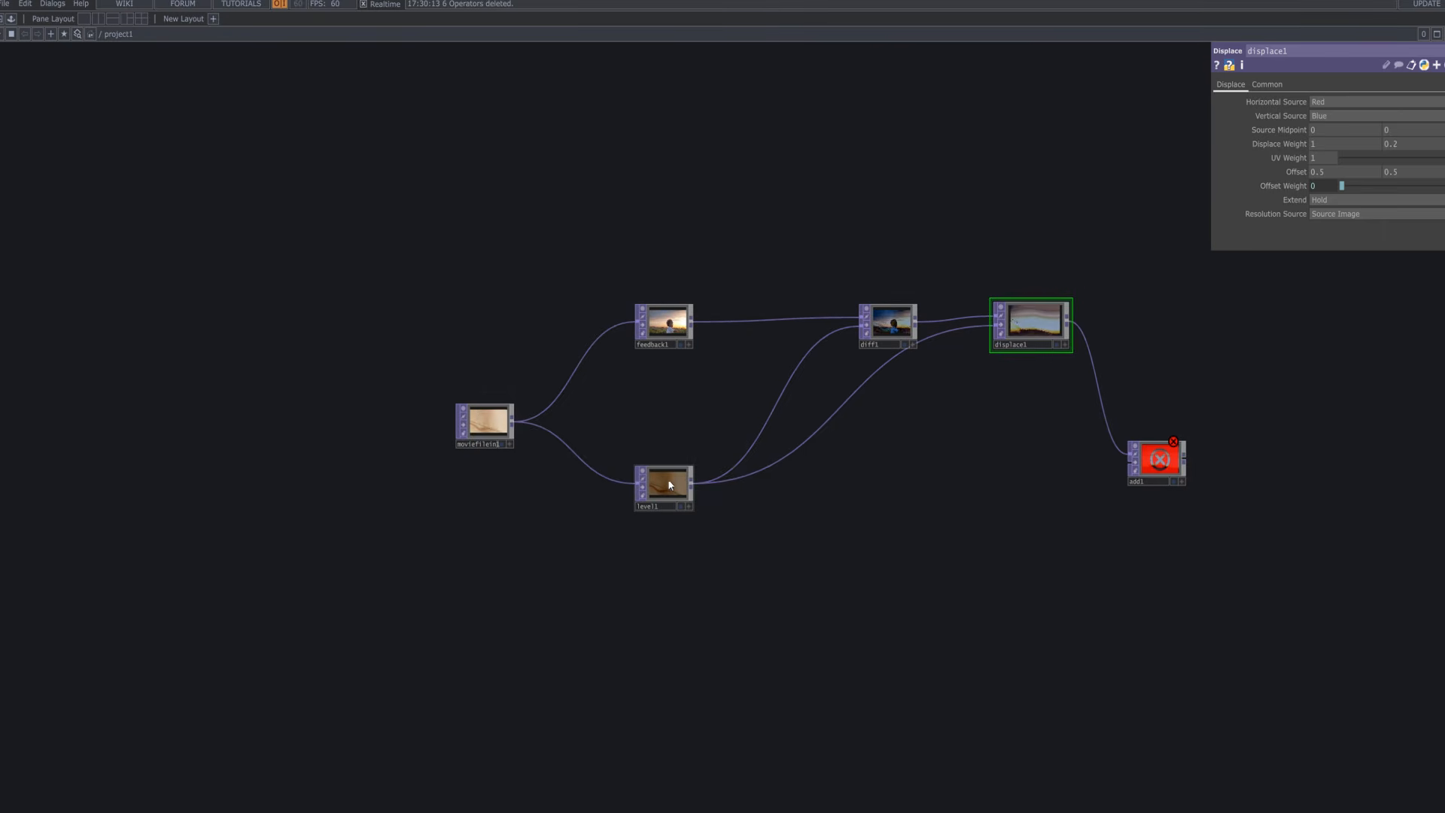
pyautogui.moveTo(678, 486); pyautogui.dragTo(680, 585)
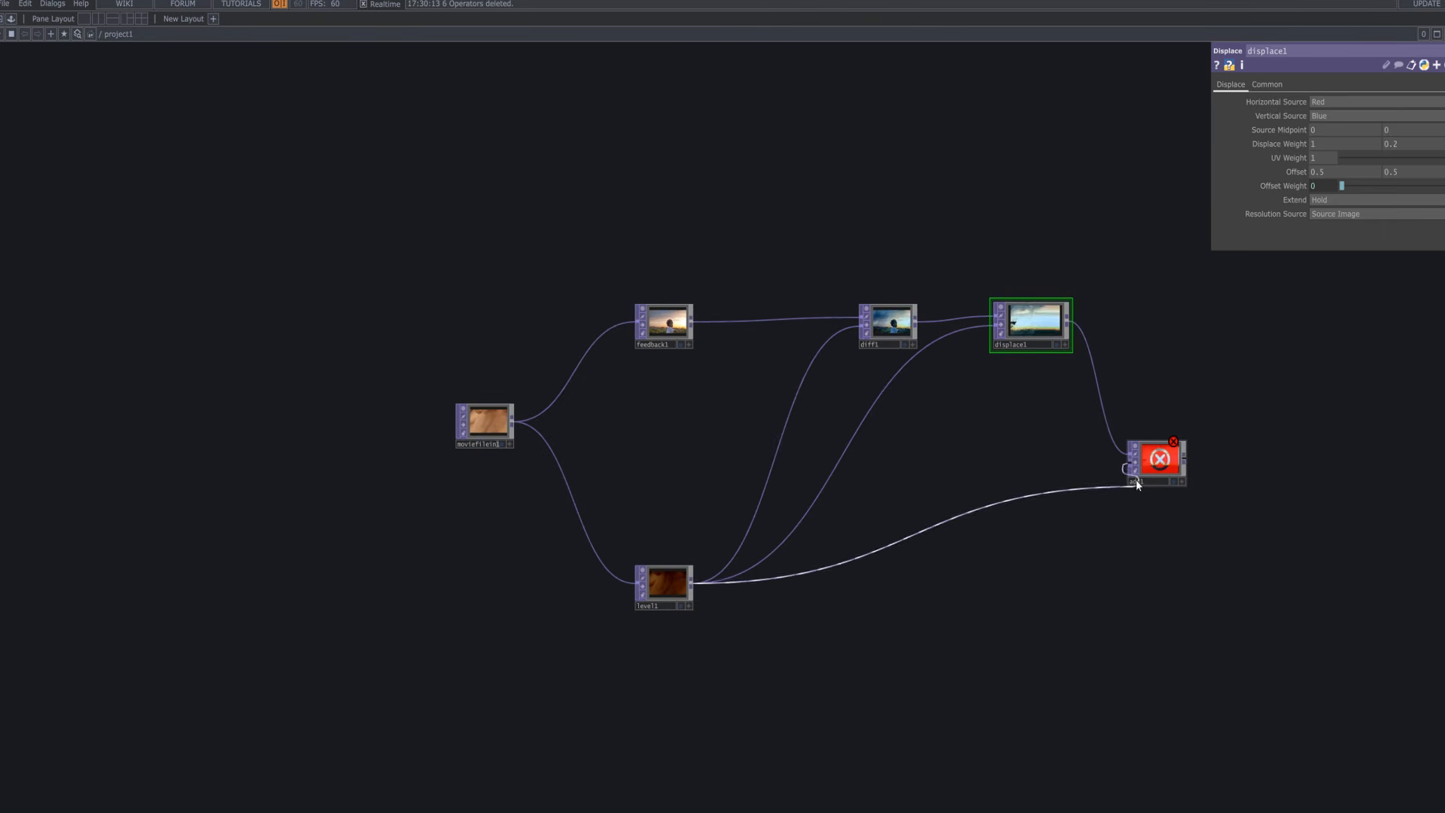
# Step: Connect the Level output to the Add operator's second input and space the Displace and Add operators farther to the right
pyautogui.moveTo(1160, 447); pyautogui.dragTo(1379, 449)
pyautogui.moveTo(1045, 343); pyautogui.dragTo(1201, 342)
pyautogui.moveTo(1082, 605); pyautogui.dragTo(727, 559)
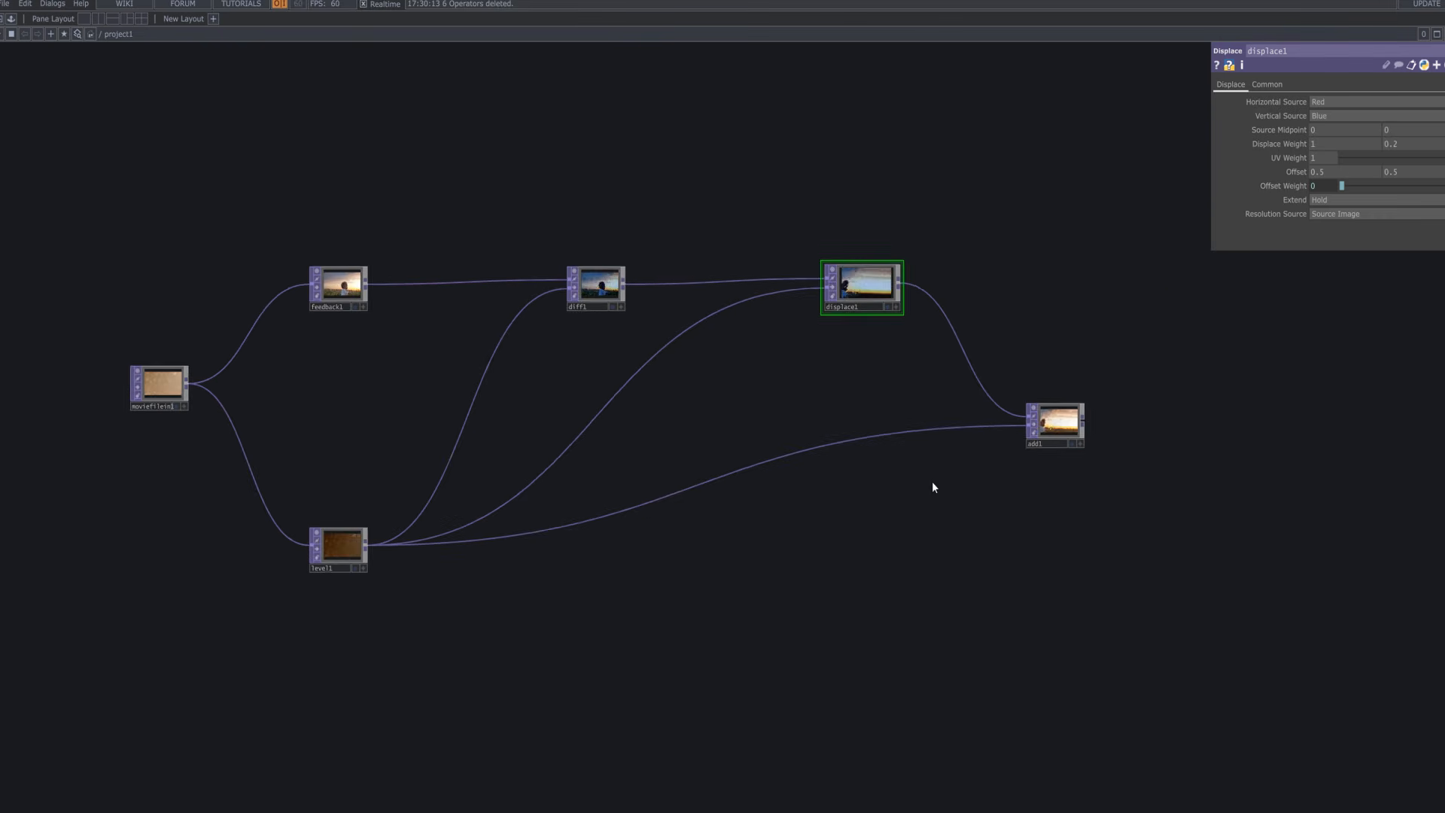
pyautogui.moveTo(1036, 413); pyautogui.dragTo(1136, 462)
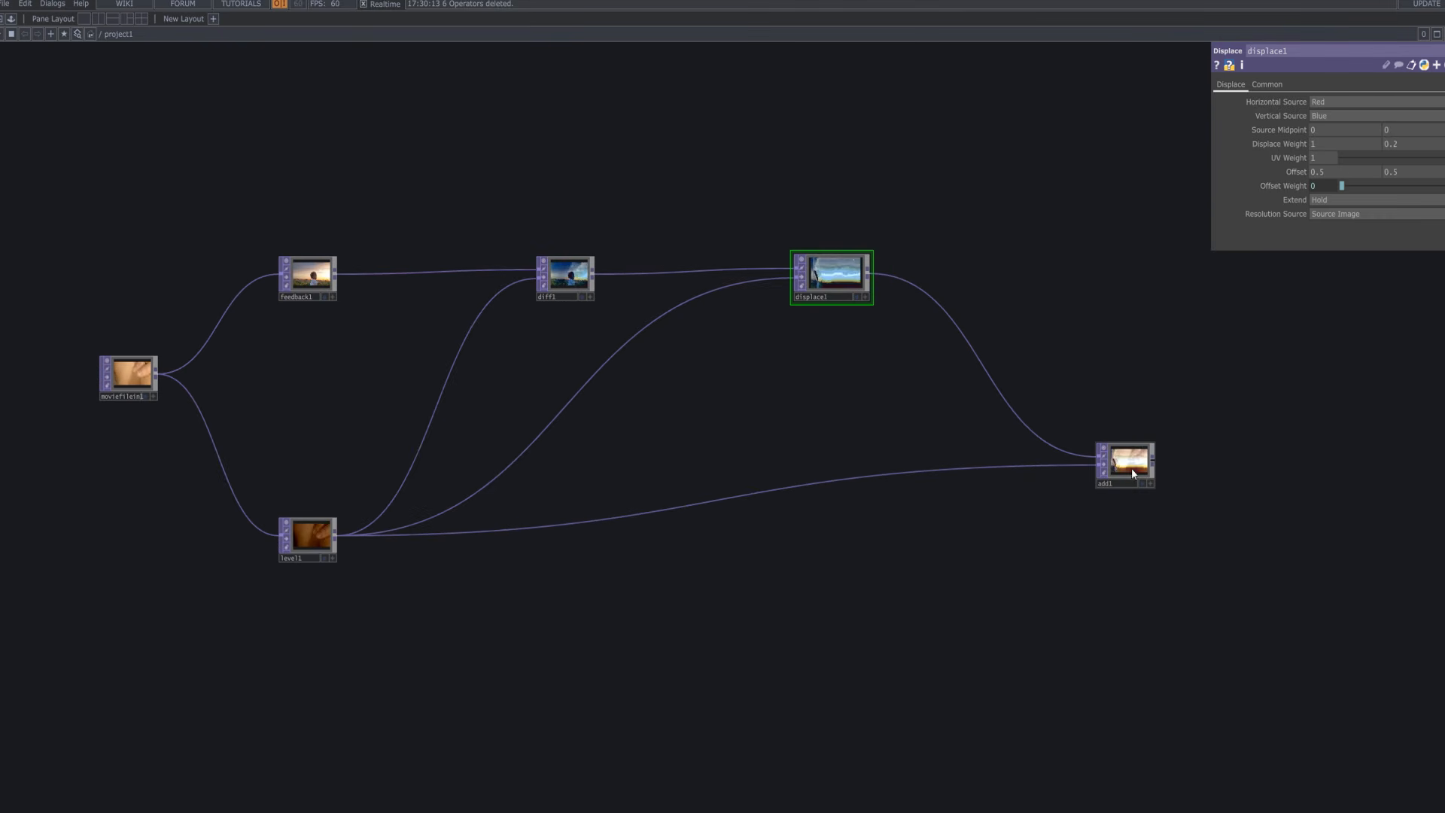
pyautogui.moveTo(1145, 535); pyautogui.dragTo(1155, 542)
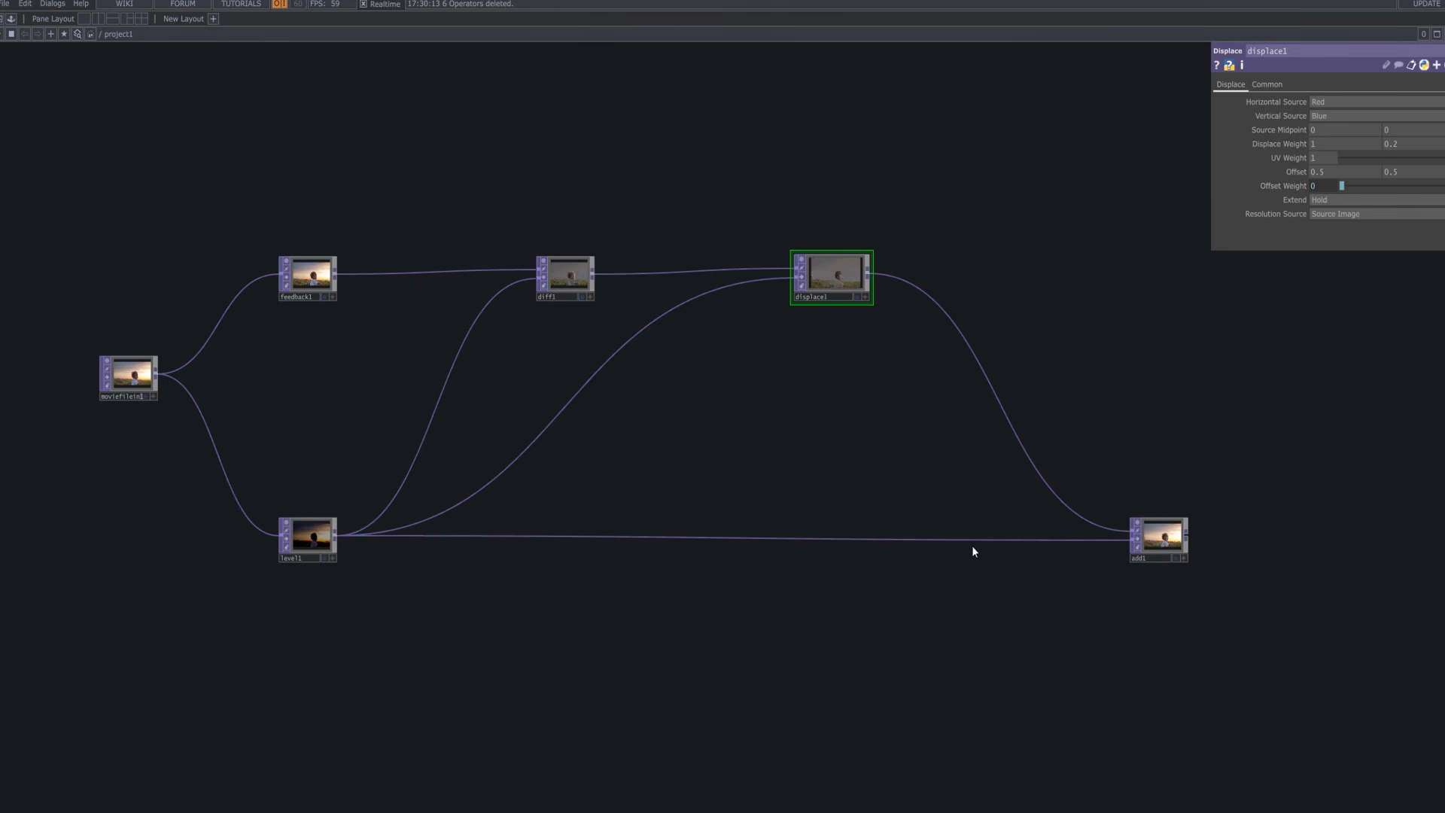
# Step: Set the Feedback operator's Target TOP to add1 and inspect the Add output up close
pyautogui.click(1153, 527)
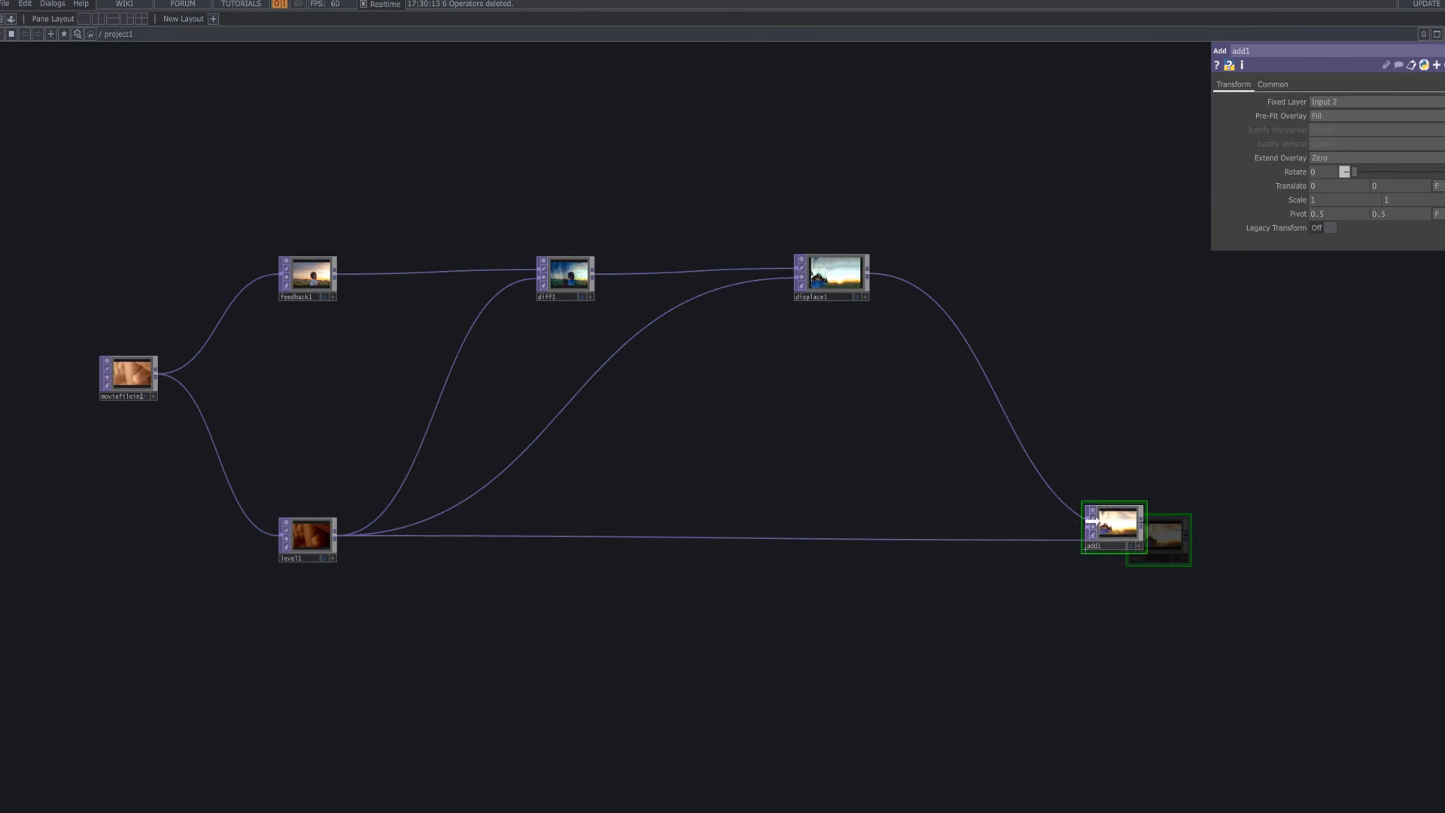
pyautogui.click(303, 277)
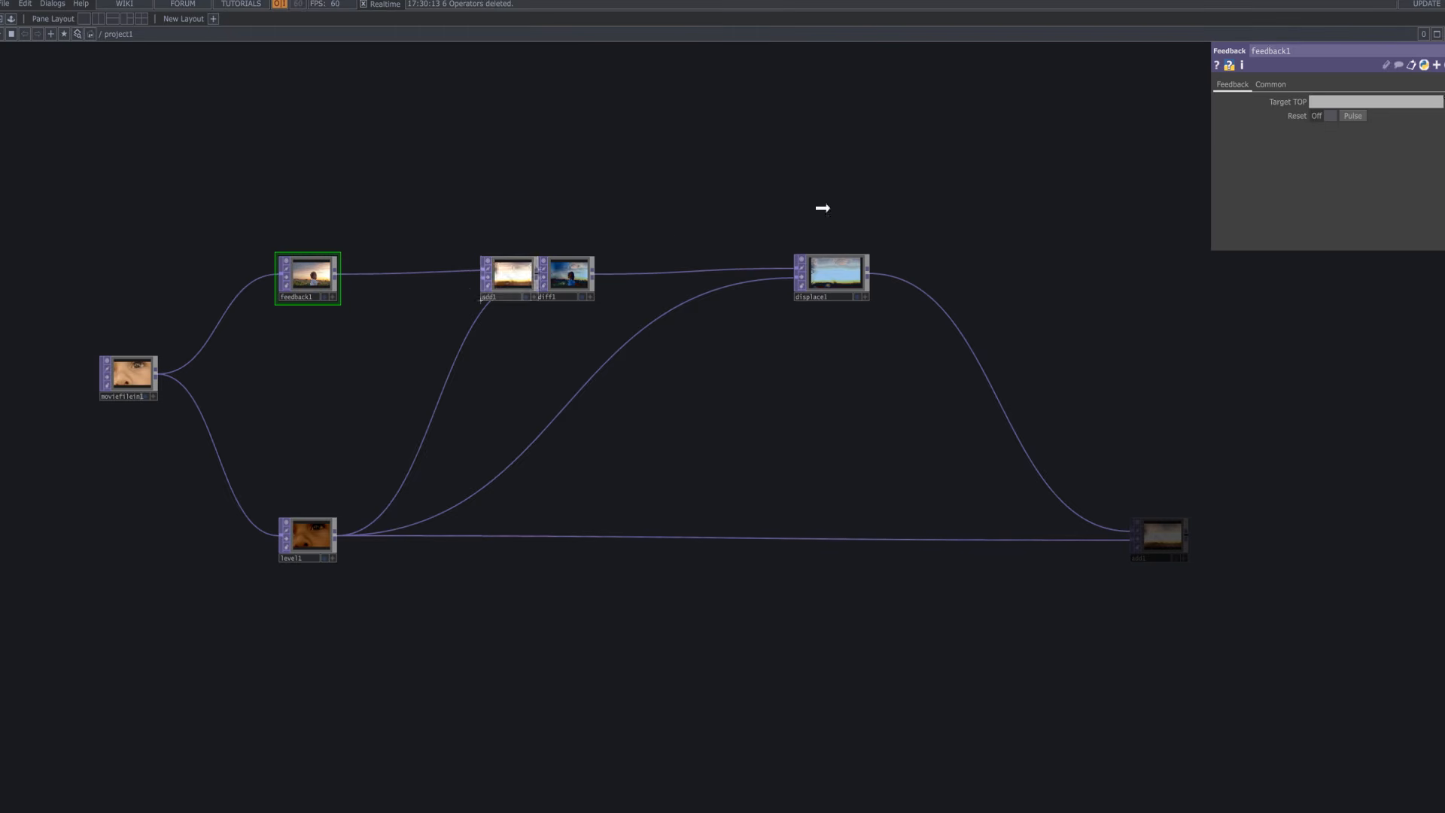
pyautogui.moveTo(1312, 100); pyautogui.dragTo(1313, 102)
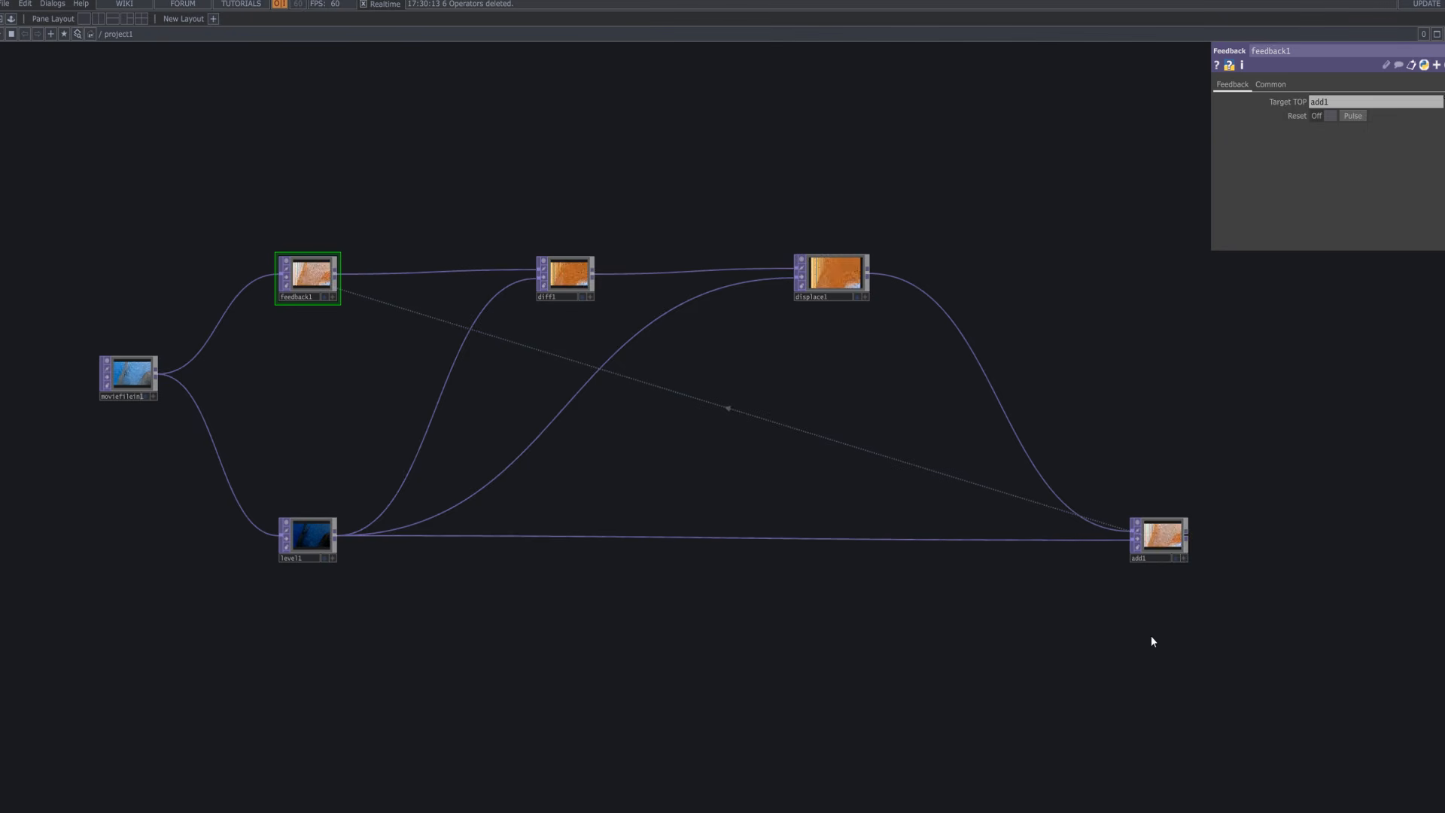
pyautogui.moveTo(1152, 641); pyautogui.dragTo(670, 580)
pyautogui.scroll(8, 837, 480)
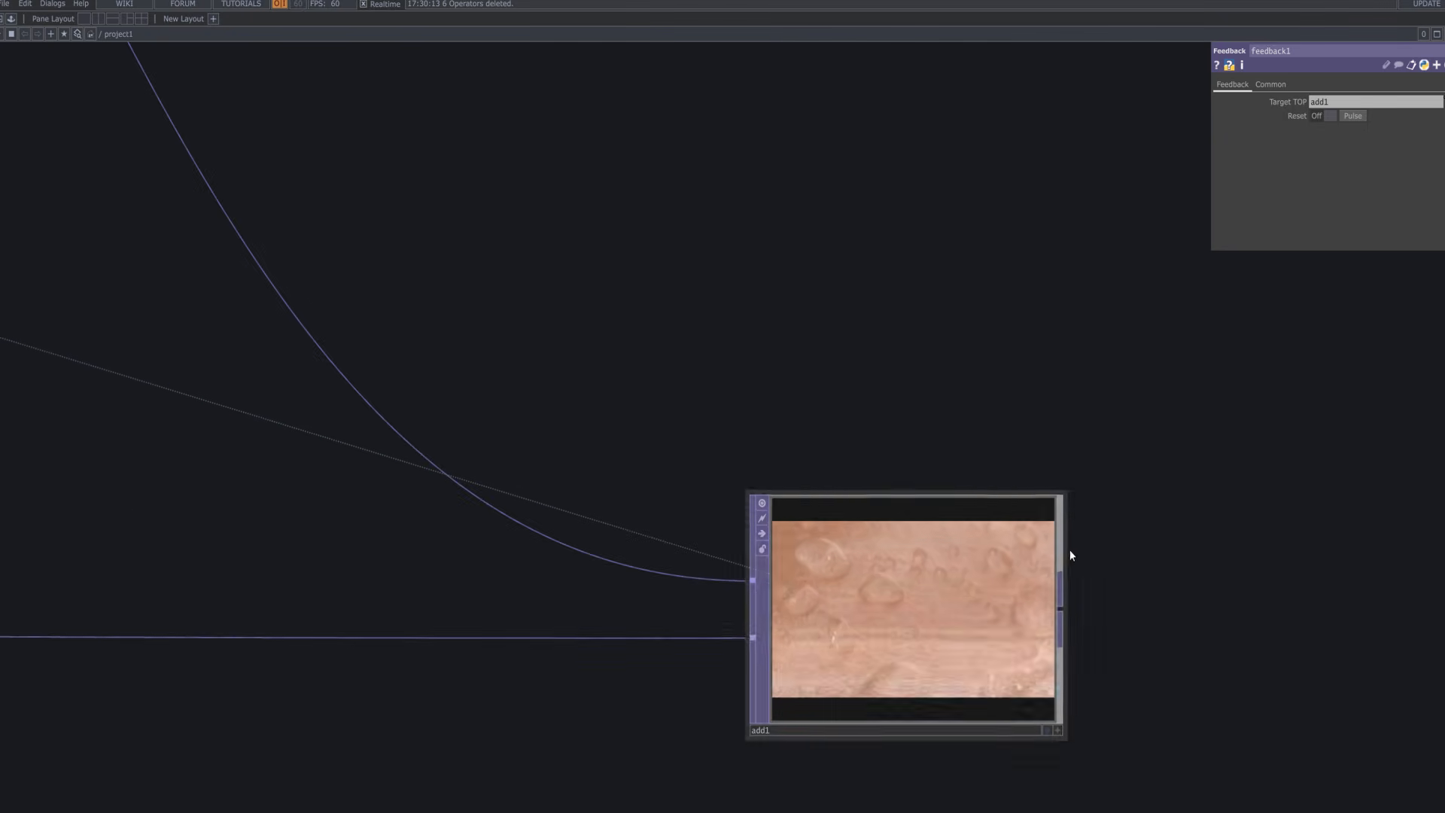
pyautogui.moveTo(1133, 336); pyautogui.dragTo(1065, 146)
pyautogui.click(978, 426)
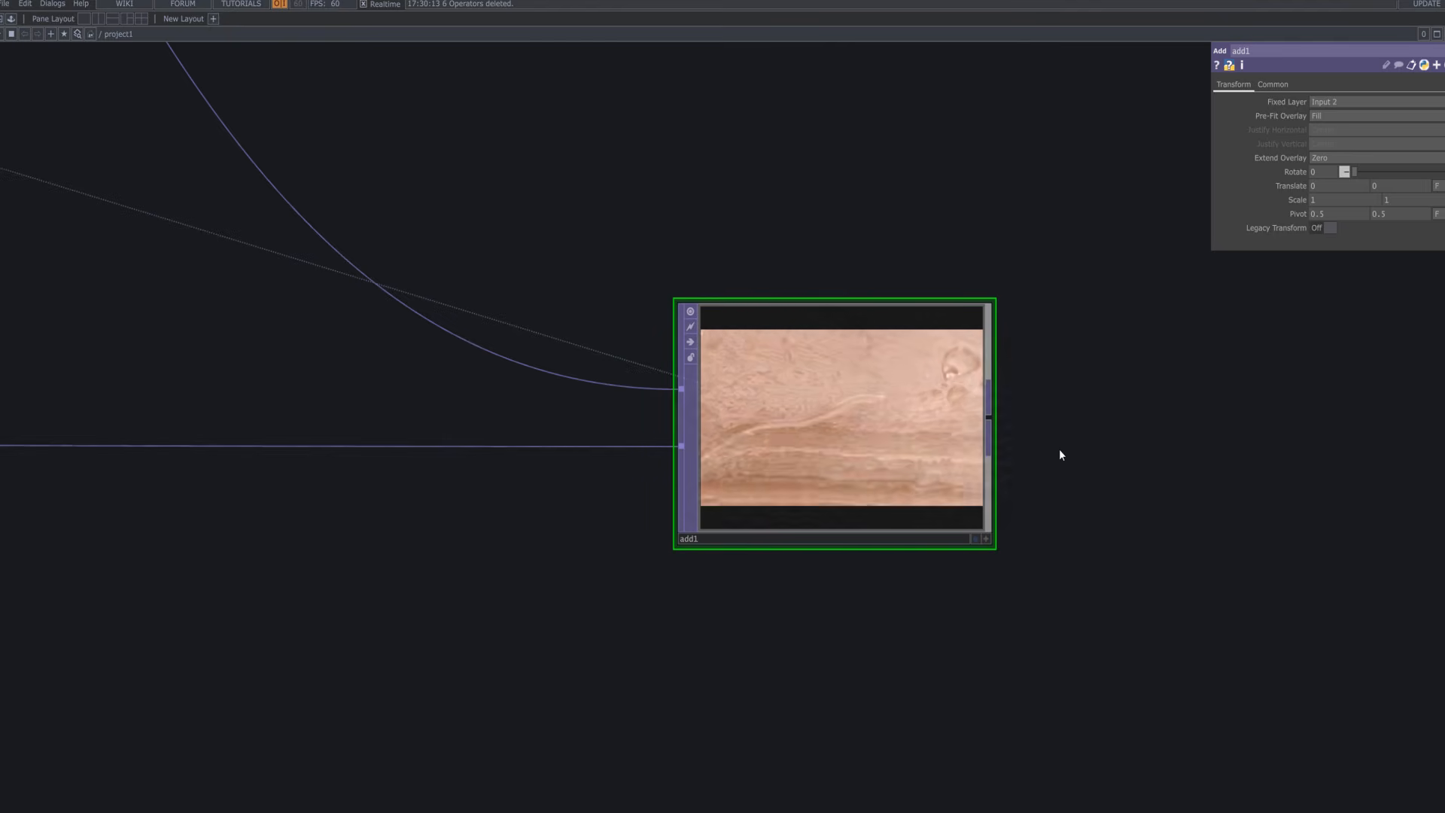
pyautogui.scroll(-4, 1061, 452)
pyautogui.press('h')
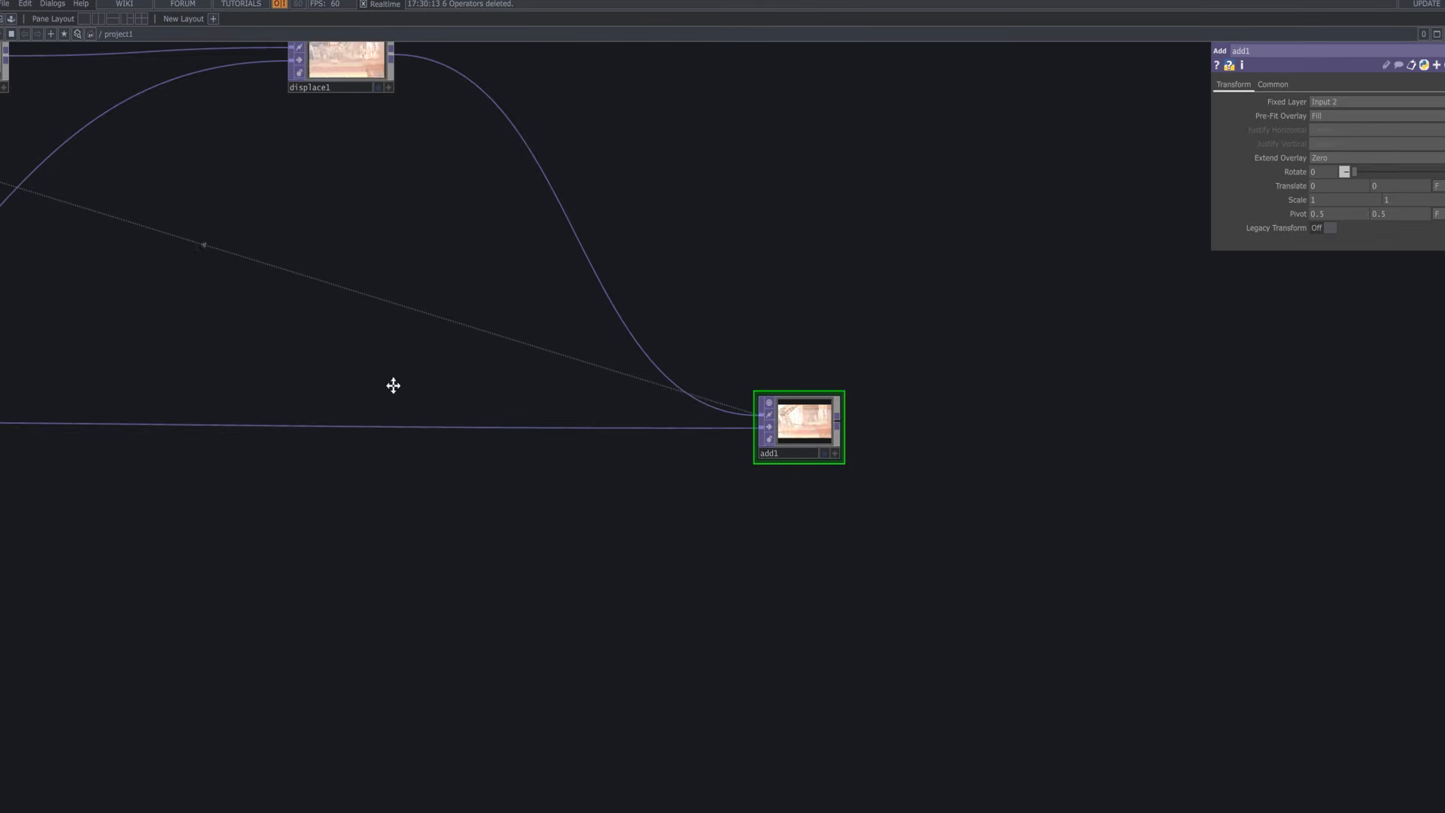
# Step: Pulse the Feedback operator's Reset and inspect the restarted effect on the Add output
pyautogui.click(126, 211)
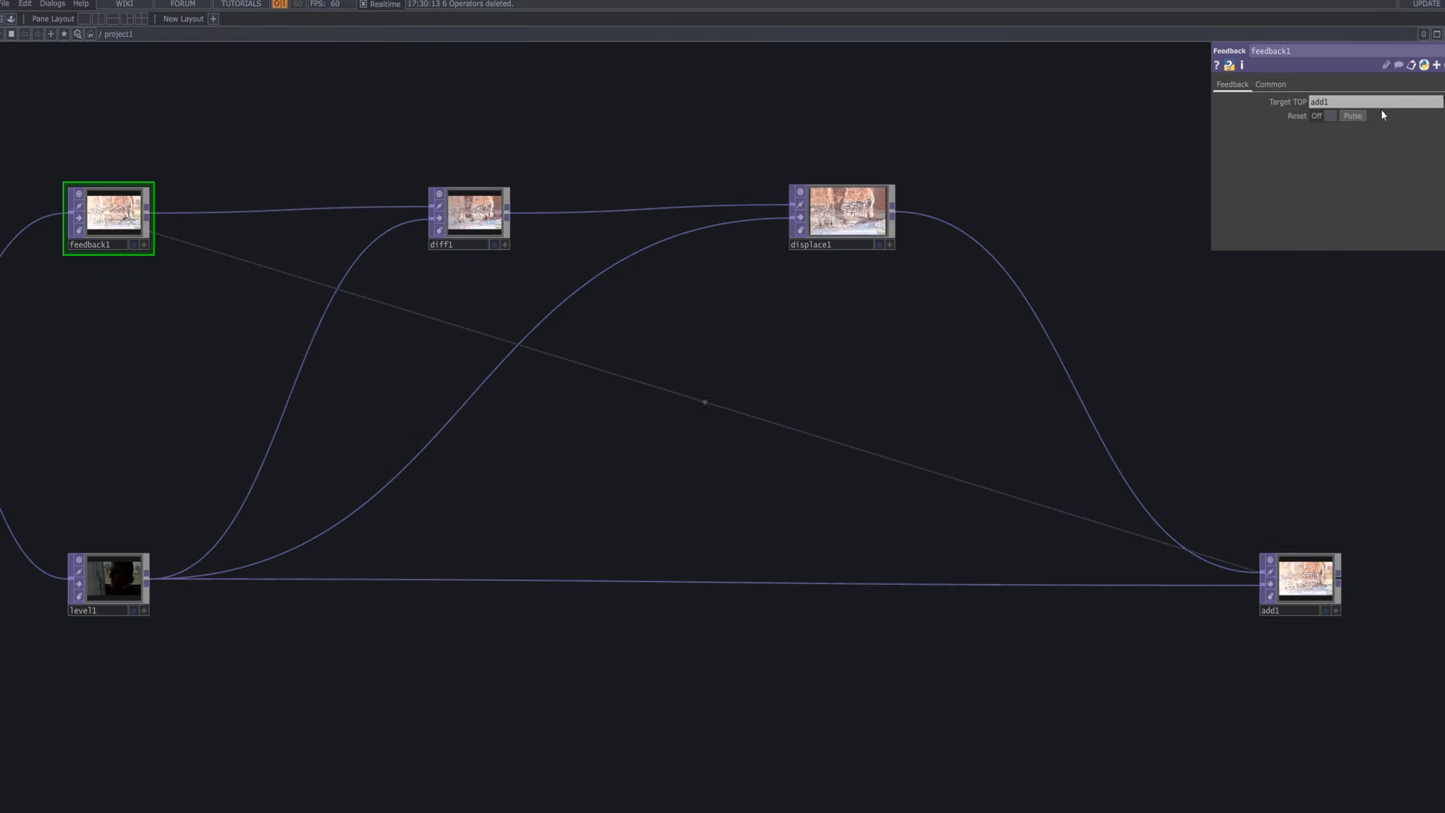
pyautogui.click(1358, 119)
pyautogui.moveTo(1361, 407); pyautogui.dragTo(1083, 312)
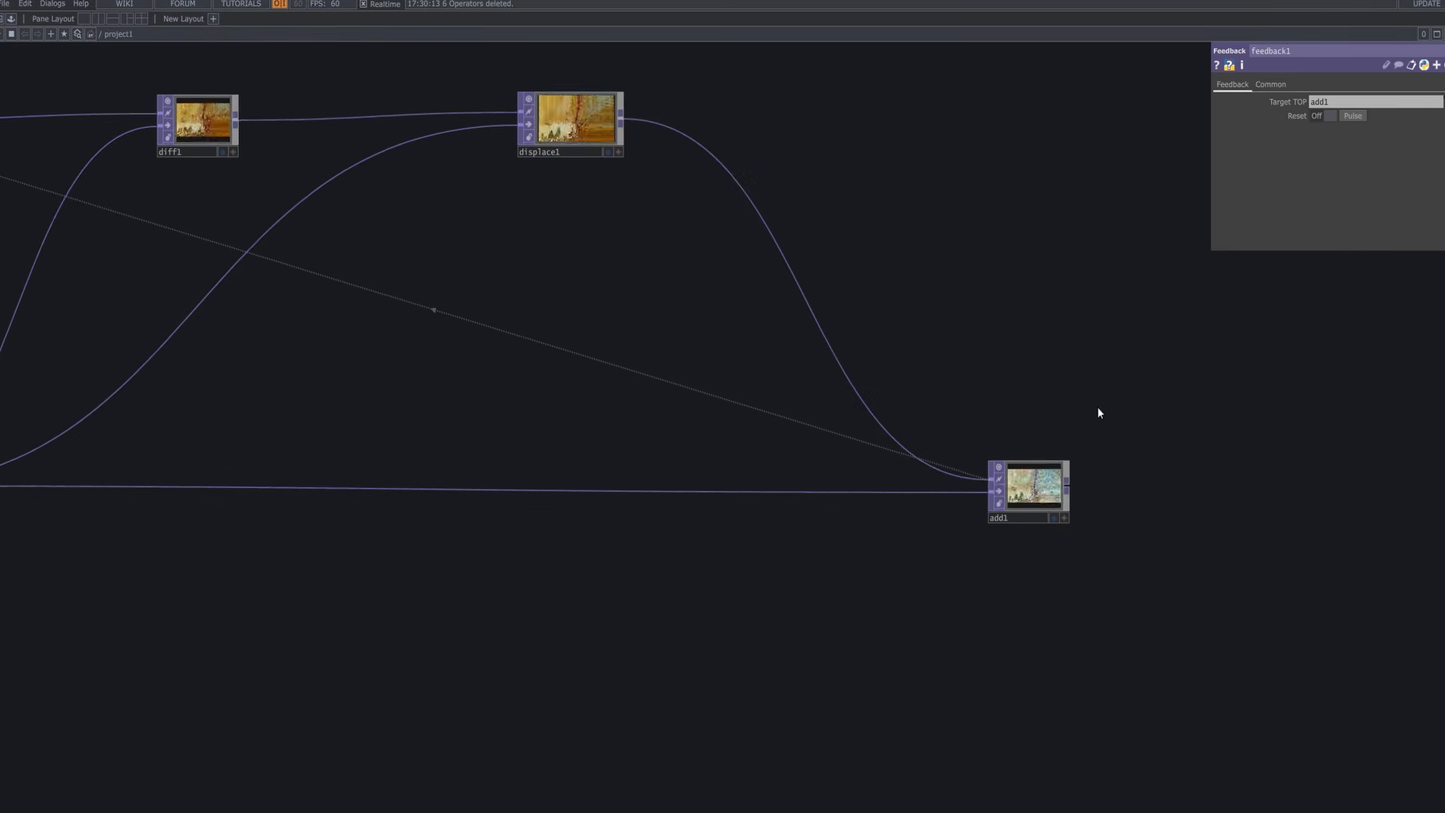
pyautogui.scroll(5, 1043, 517)
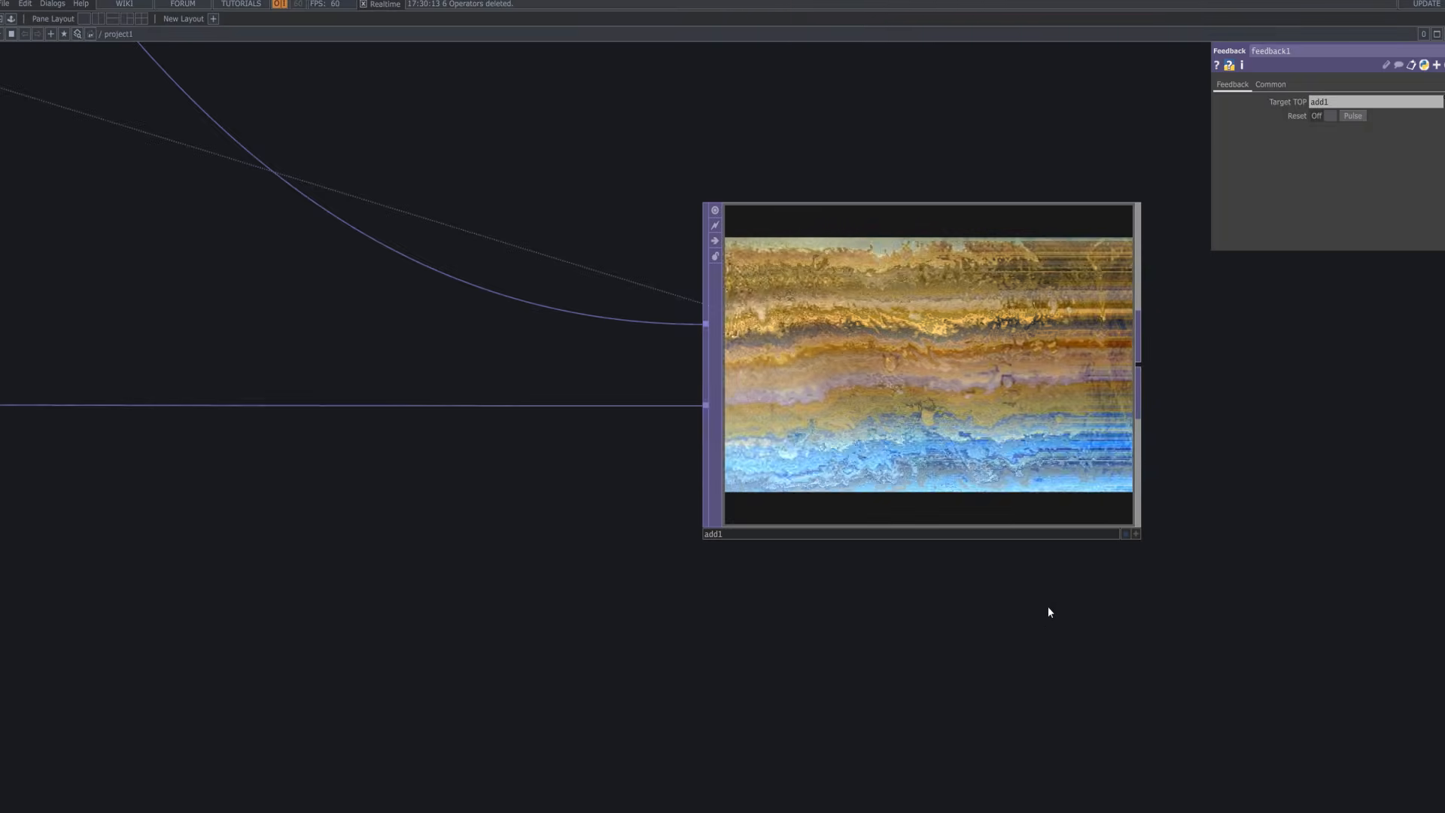
pyautogui.scroll(2, 1047, 606)
pyautogui.moveTo(1200, 454); pyautogui.dragTo(1211, 607)
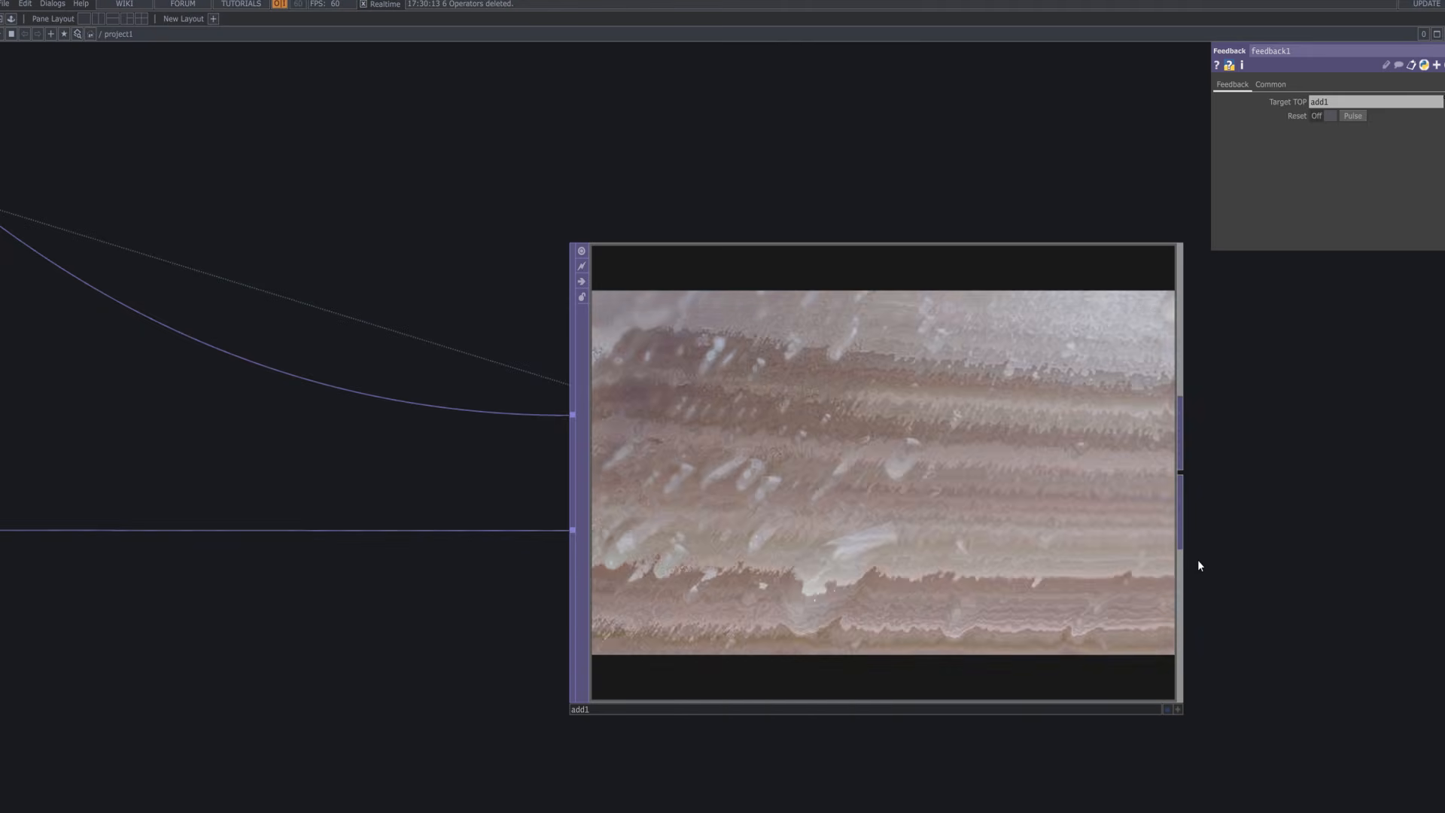
# Step: Display the Add operator's output as the network background, keeping the Displace operator's parameters open
pyautogui.scroll(-8, 1197, 557)
pyautogui.scroll(-5, 696, 602)
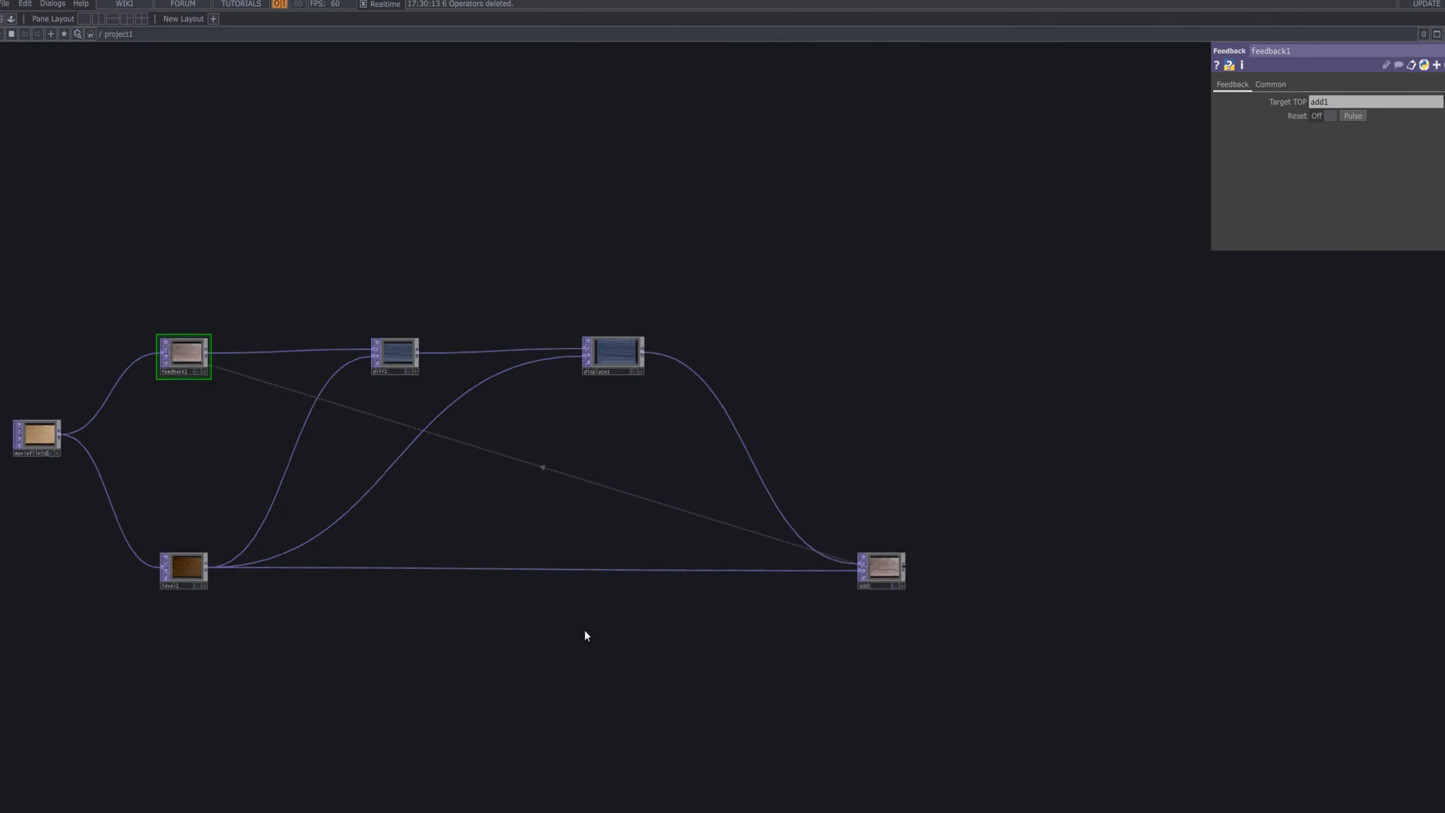
pyautogui.moveTo(654, 625); pyautogui.dragTo(768, 608)
pyautogui.scroll(4, 793, 431)
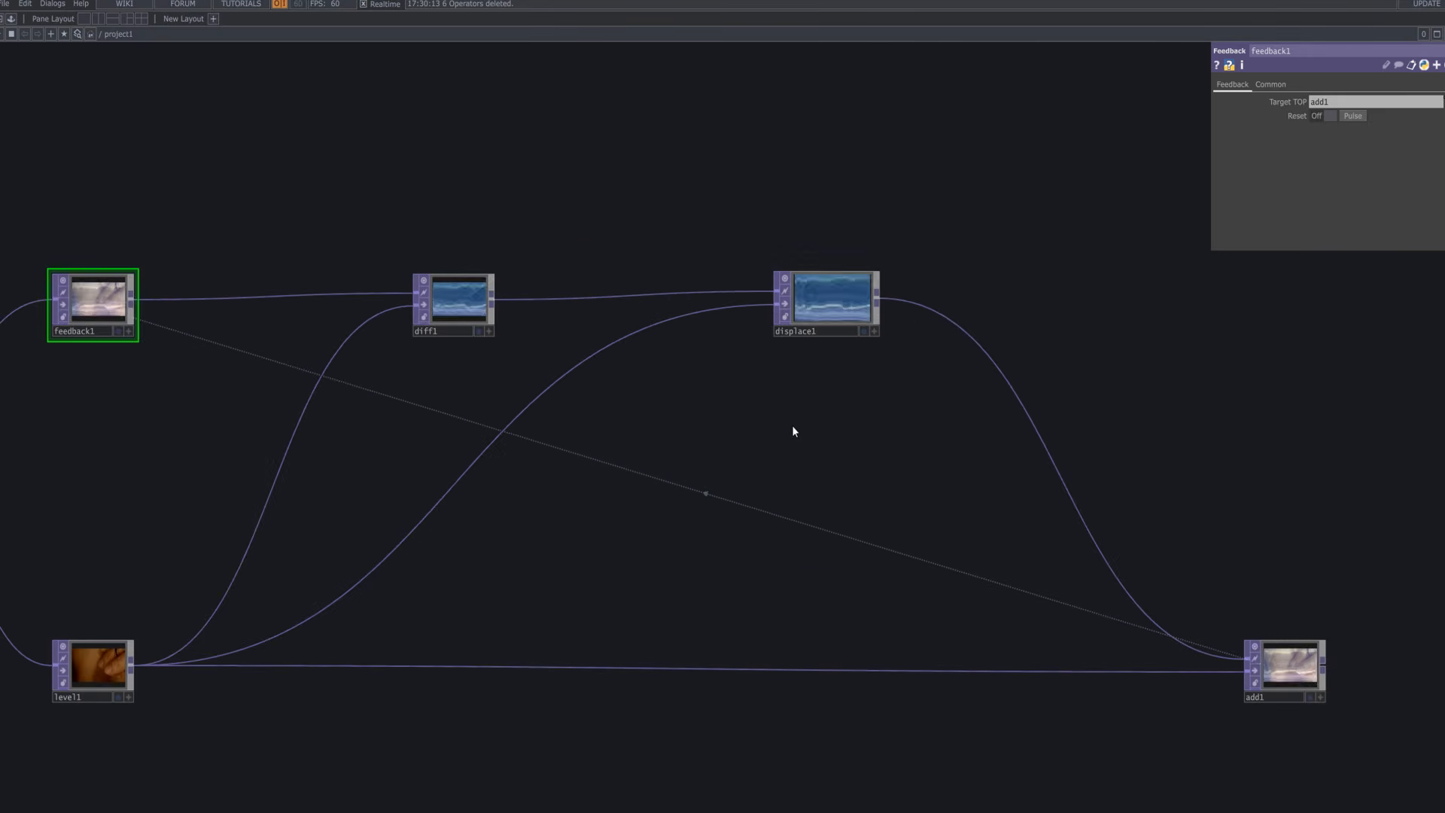
pyautogui.scroll(-2, 779, 447)
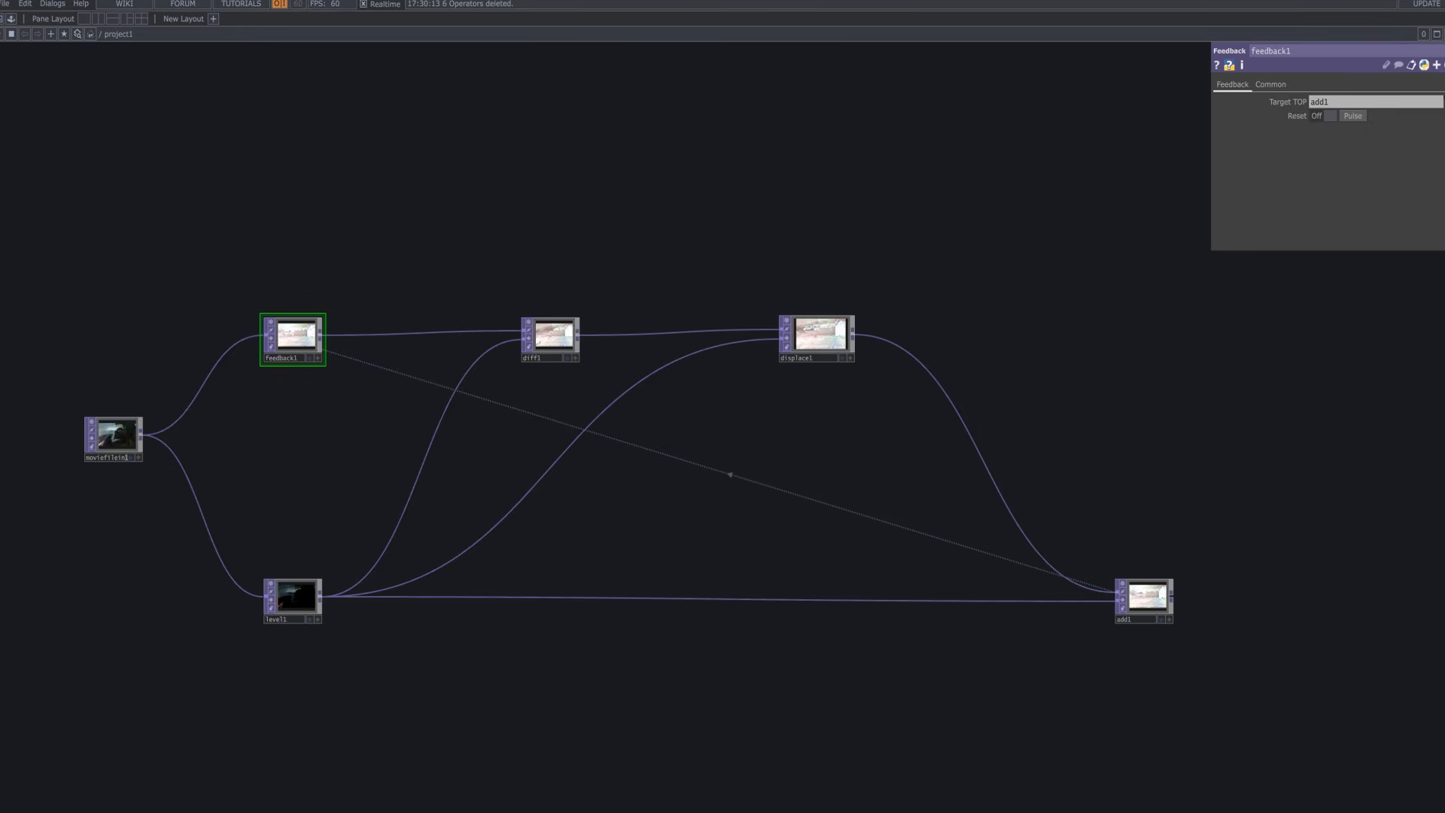
pyautogui.click(831, 340)
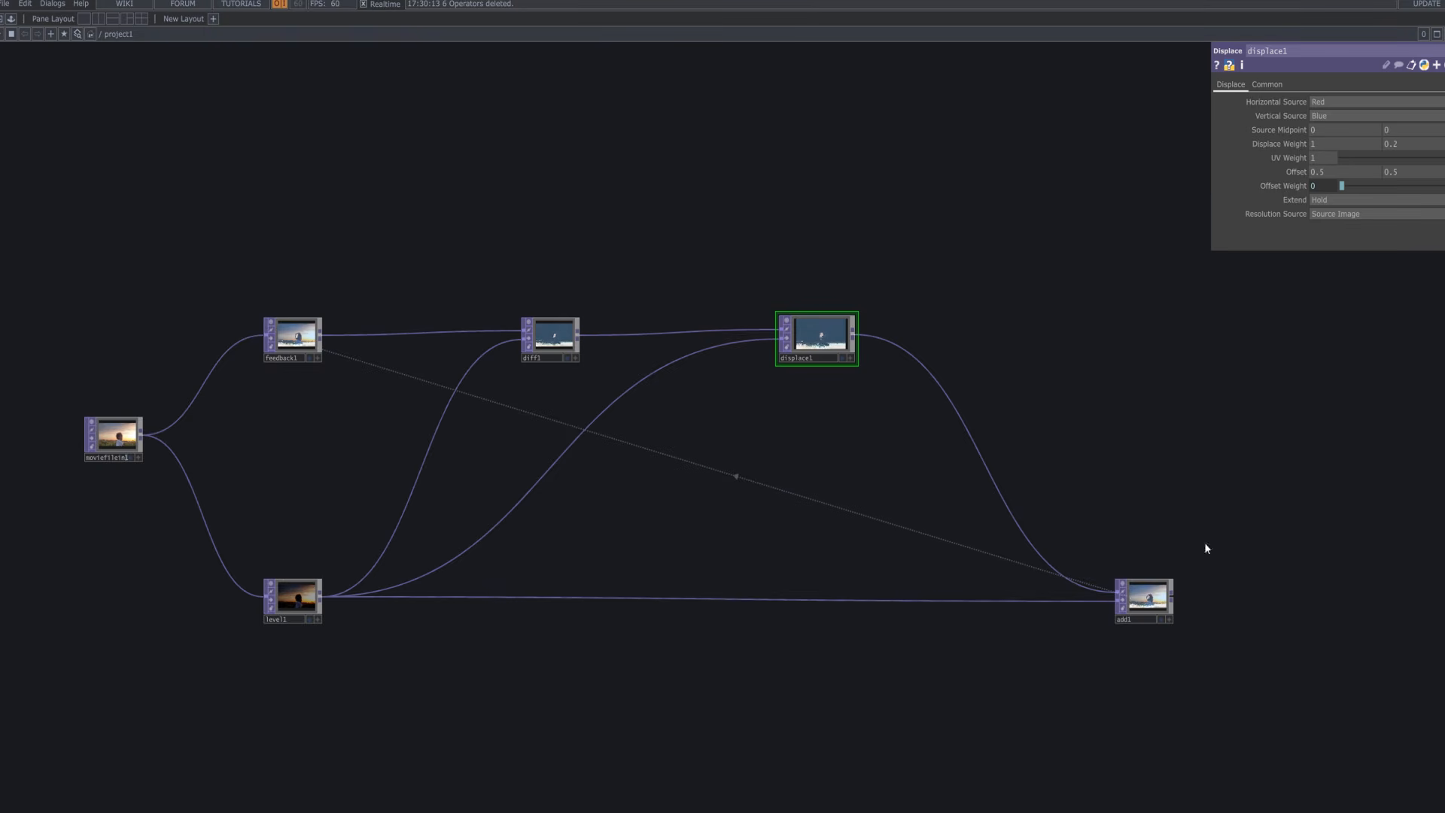
pyautogui.scroll(5, 1204, 547)
pyautogui.click(1263, 554)
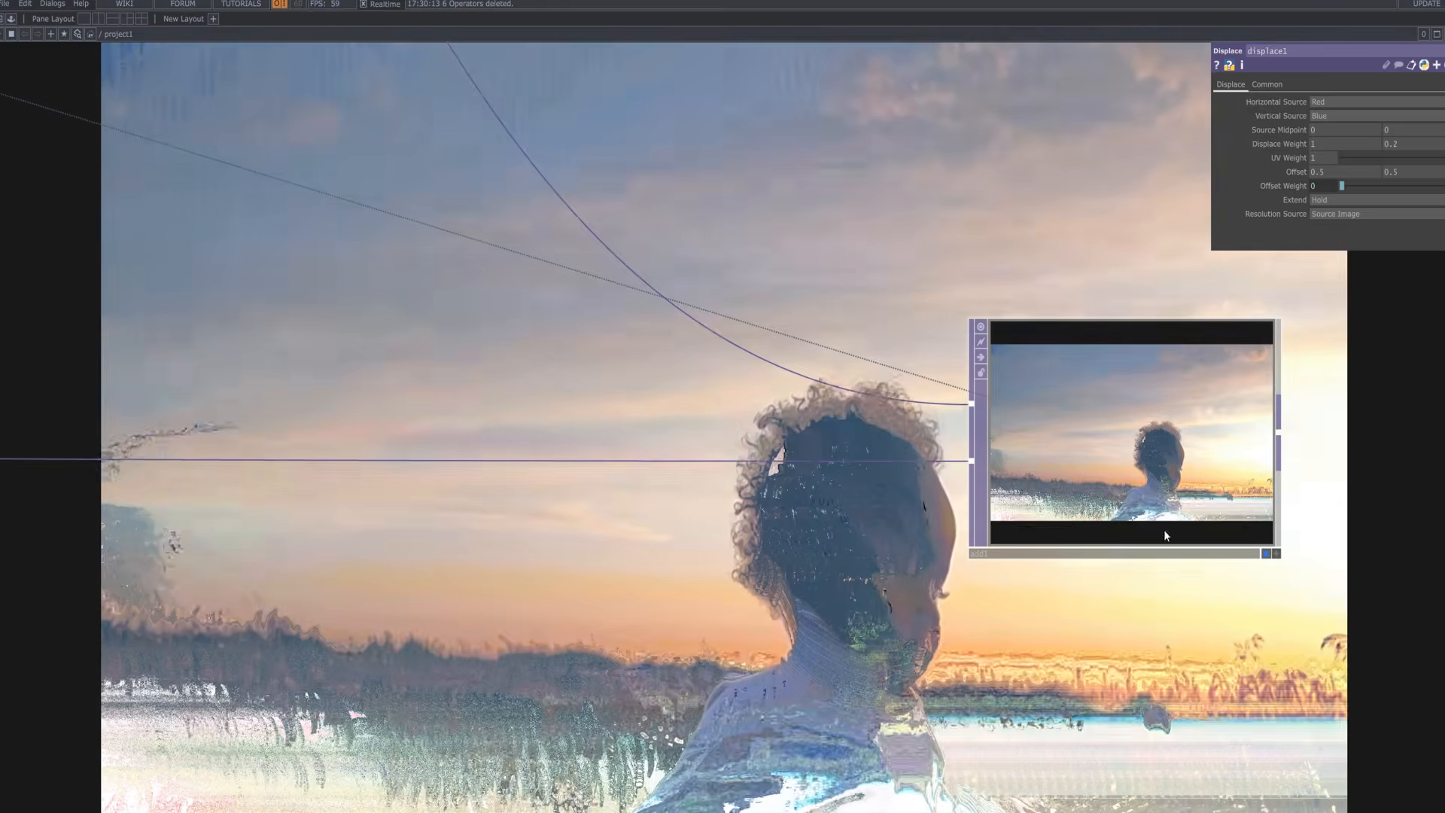
# Step: Set the Displace operator's horizontal Displace Weight to 0
pyautogui.scroll(-5, 1163, 532)
pyautogui.scroll(-3, 985, 443)
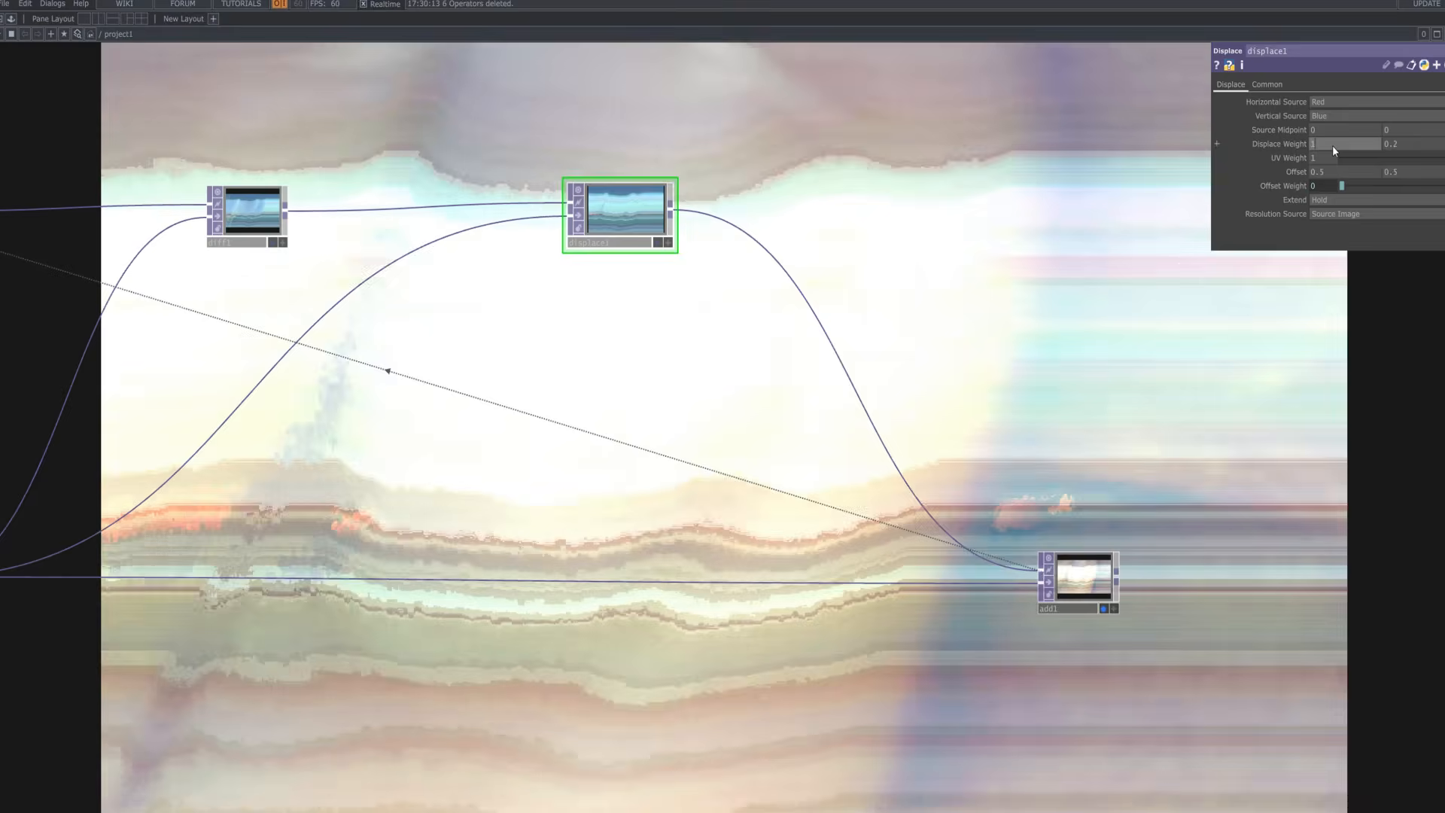
pyautogui.moveTo(1332, 146); pyautogui.dragTo(919, 193)
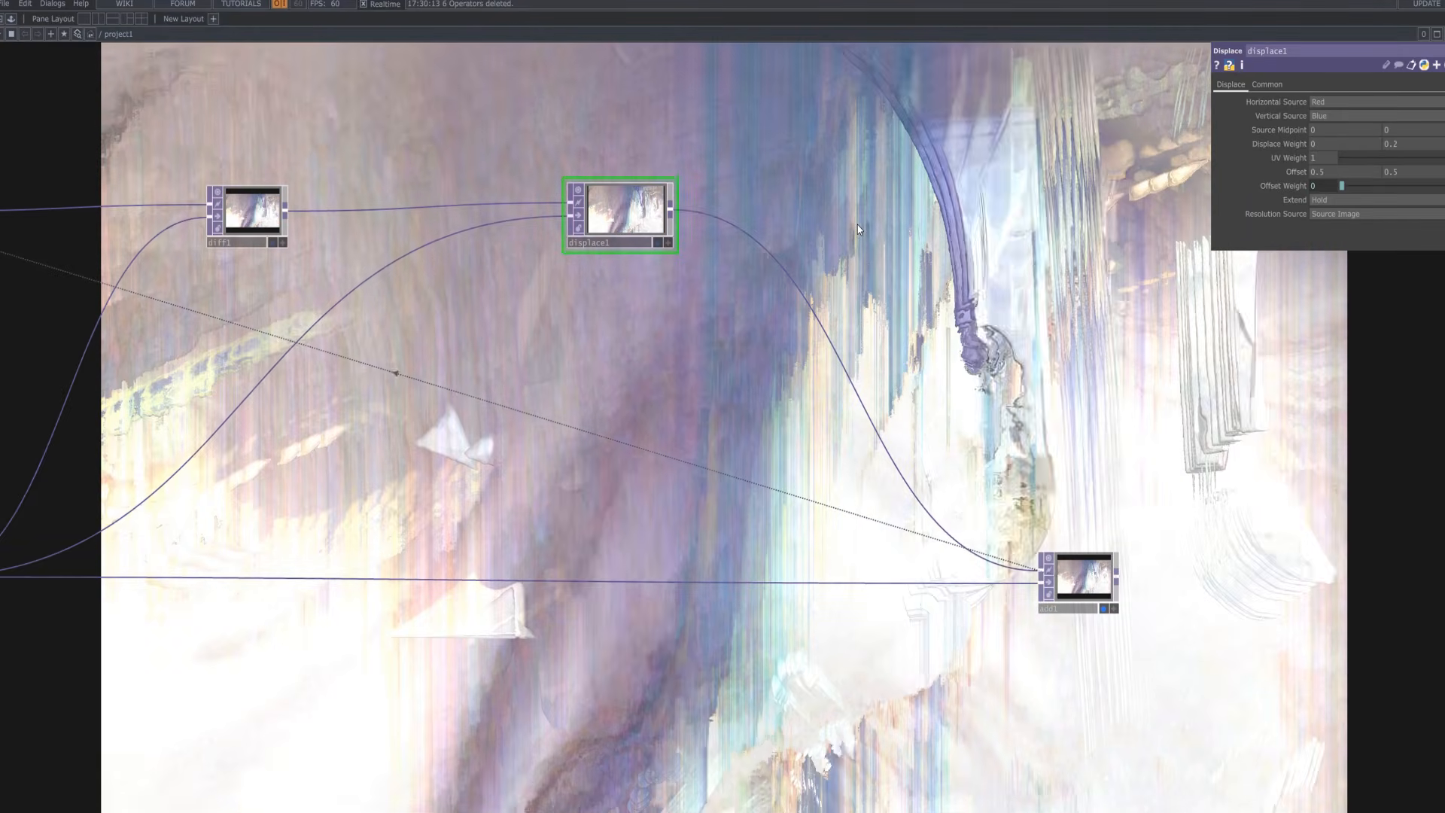
# Step: Open the Feedback operator's parameters and move the Add operator farther away from the Displace operator
pyautogui.scroll(-4, 599, 331)
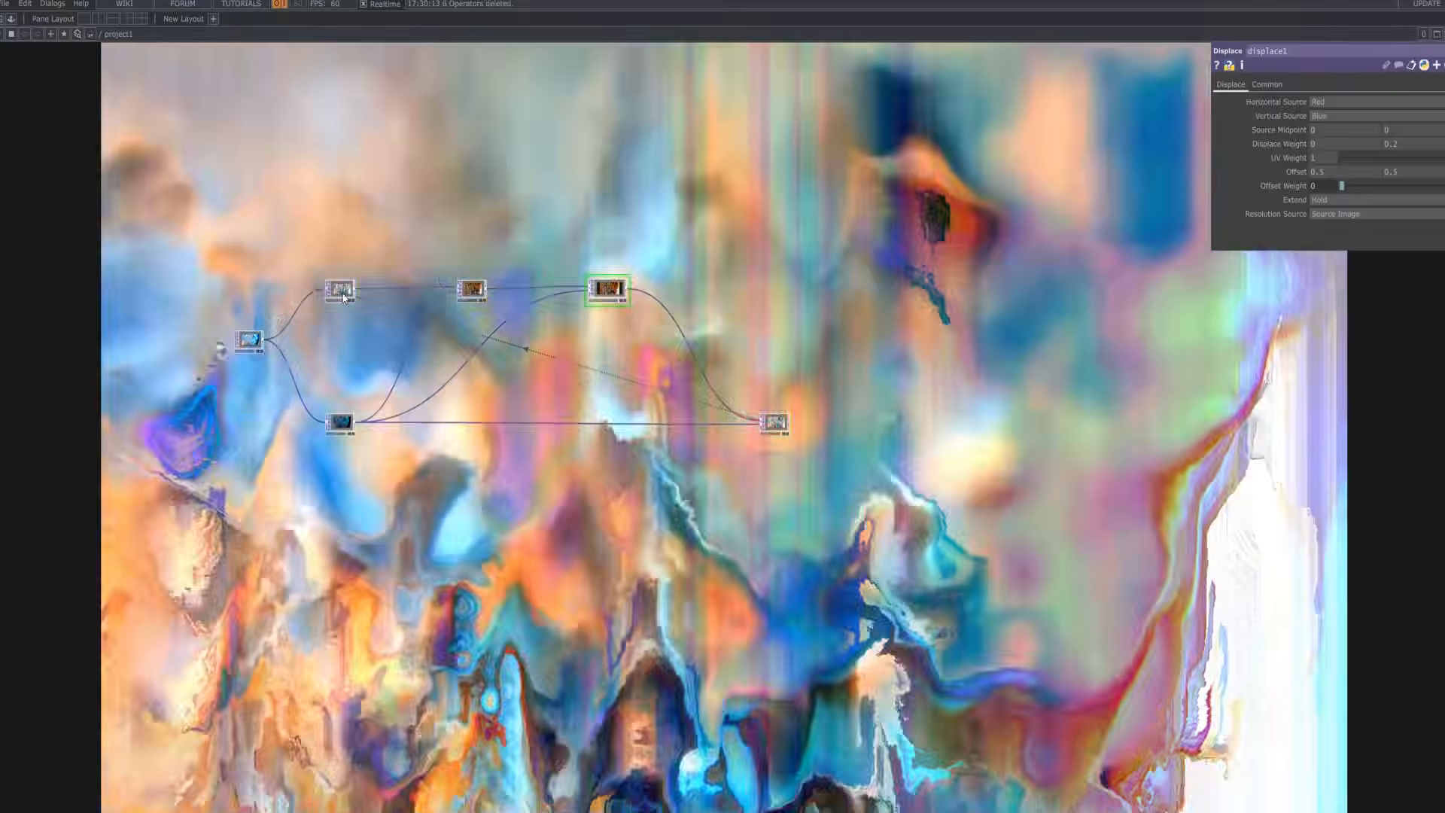
pyautogui.click(340, 289)
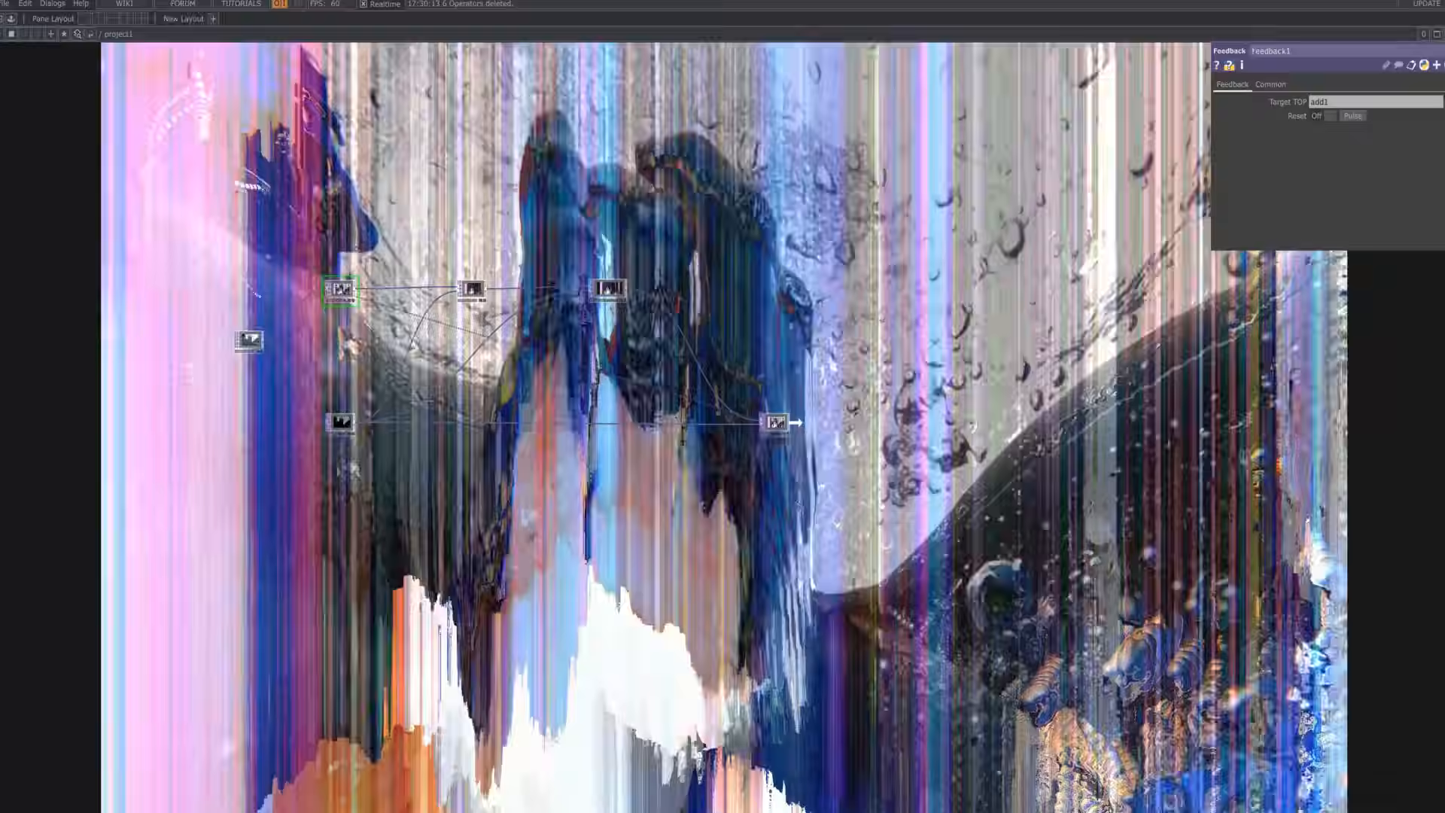
pyautogui.moveTo(784, 428); pyautogui.dragTo(913, 435)
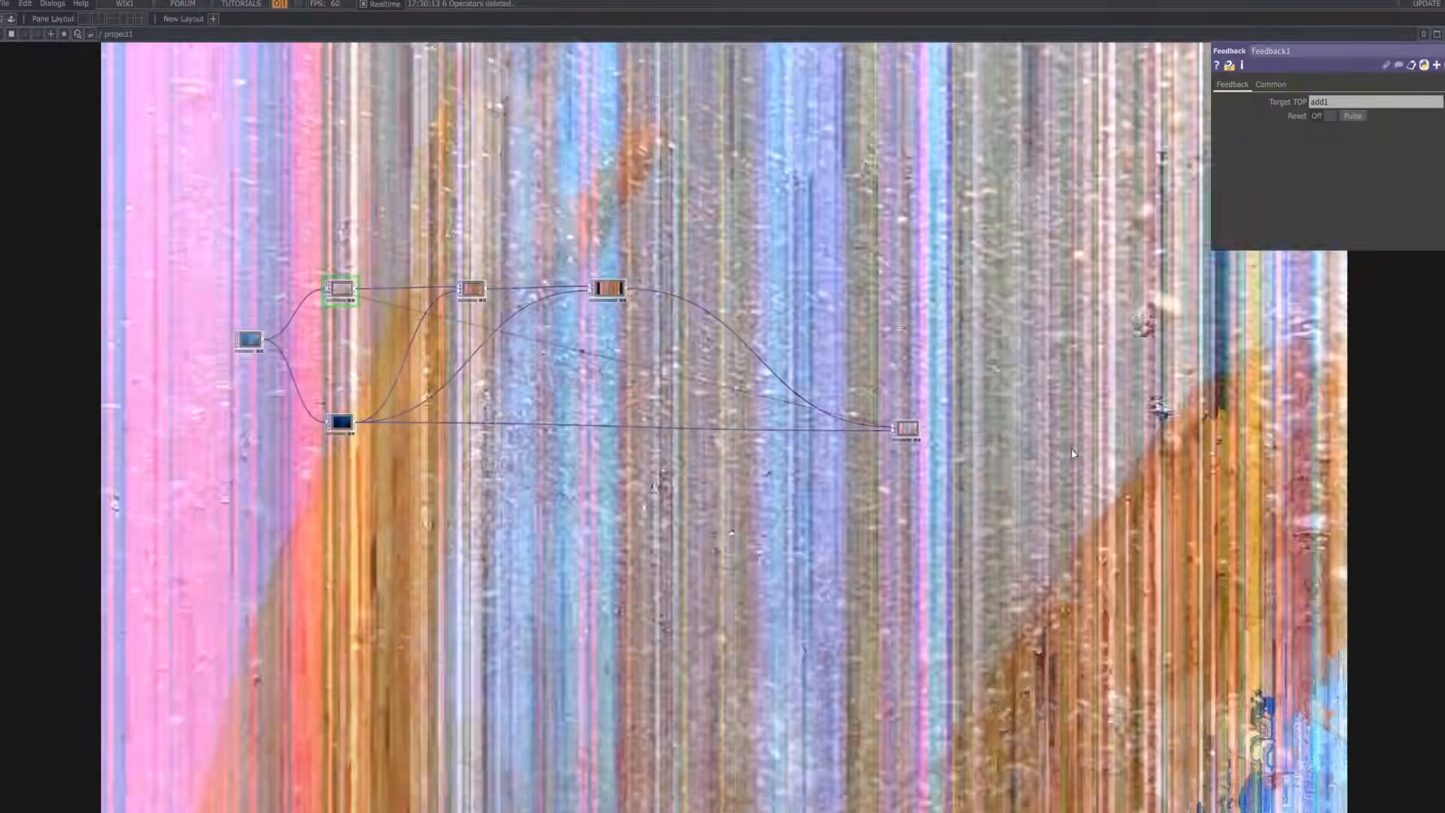